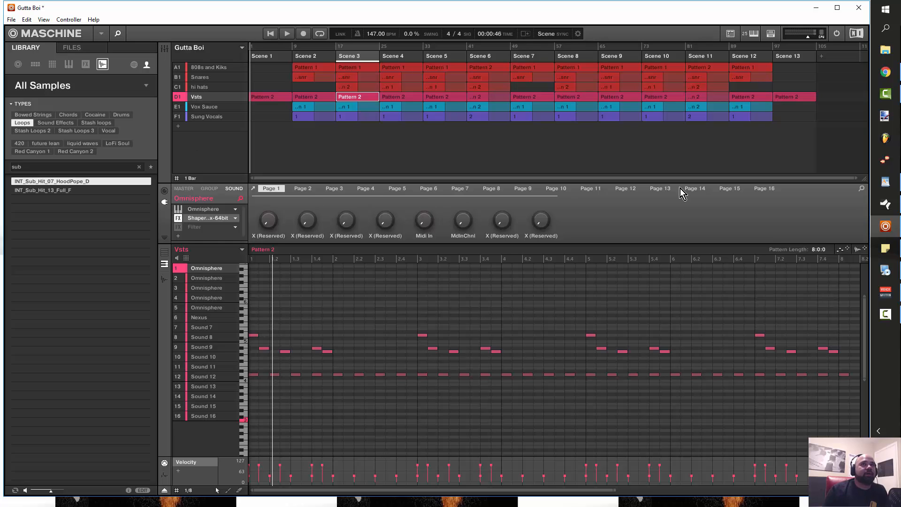
- Enlarge the arranger area slightly and play the song from the start to audition the Vsts pattern
drag(865, 182, 865, 188)
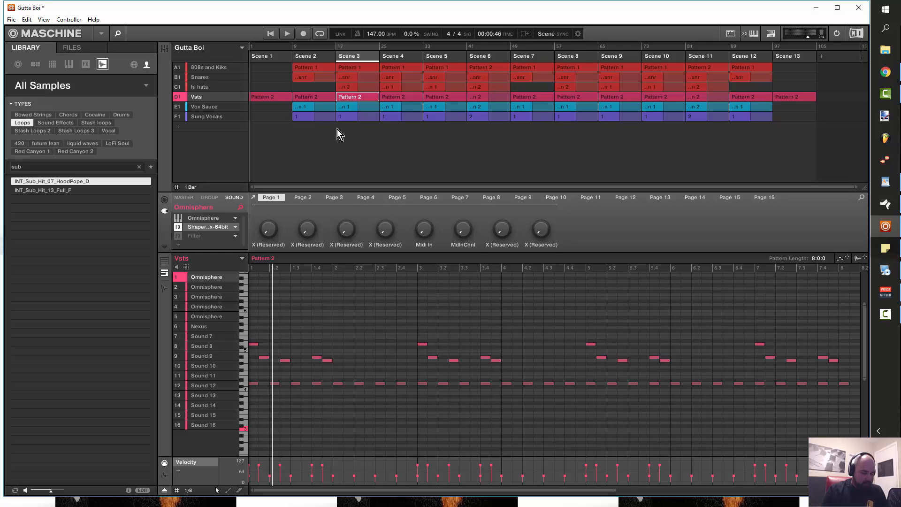
key(space)
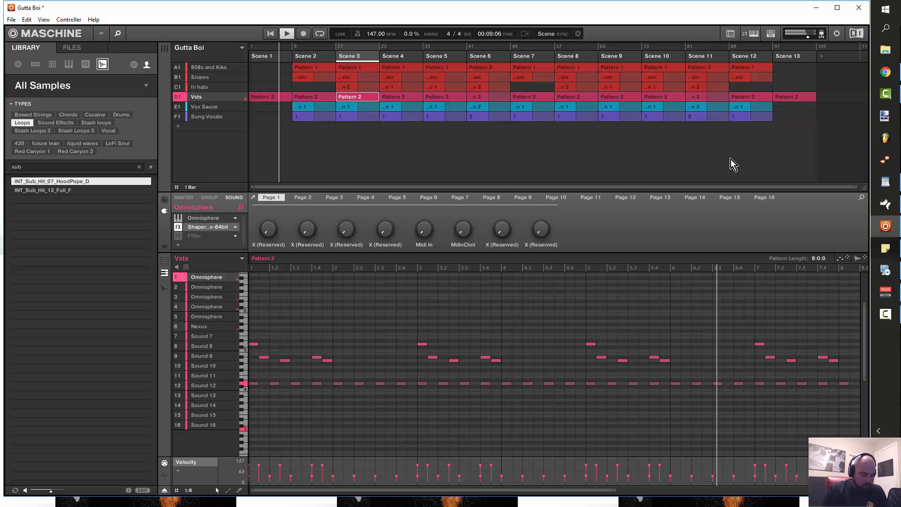
key(space)
key(space)
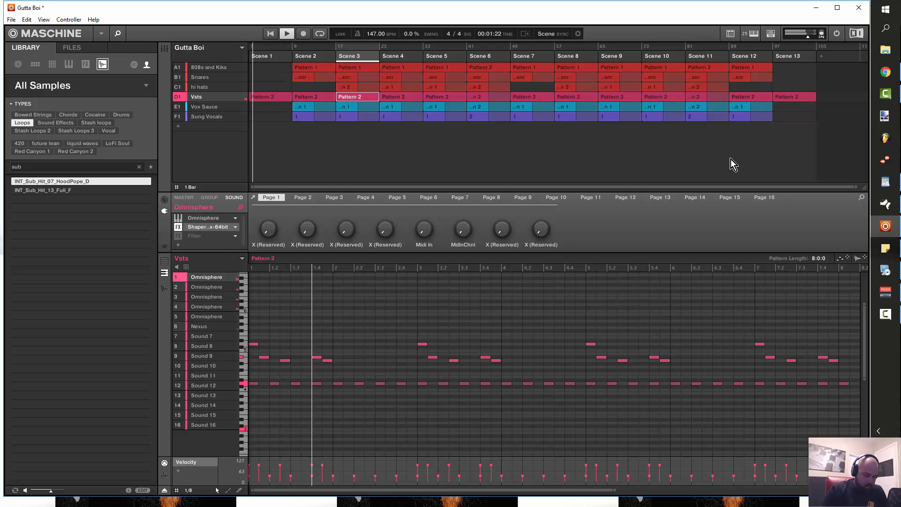
key(space)
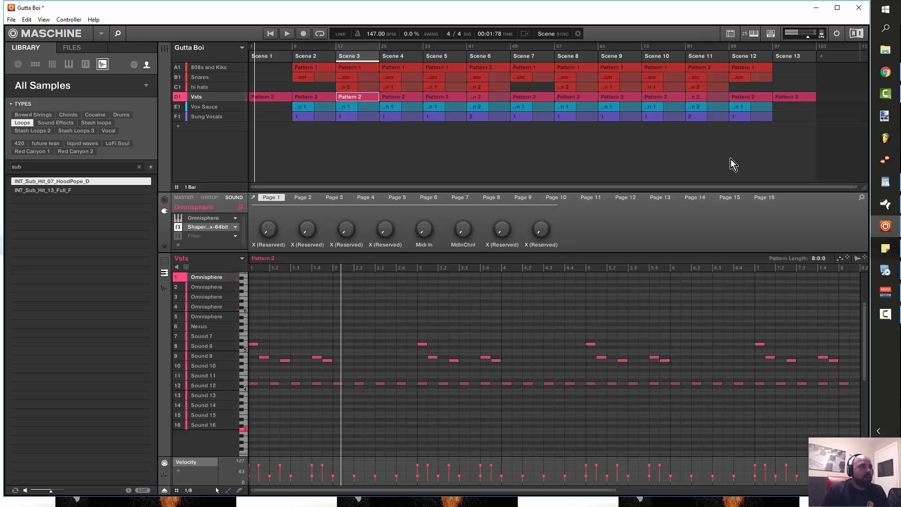
- Open the ShaperBox effect on the first Omnisphere sound and inspect its Filter shaper and low-band Time curve
click(210, 227)
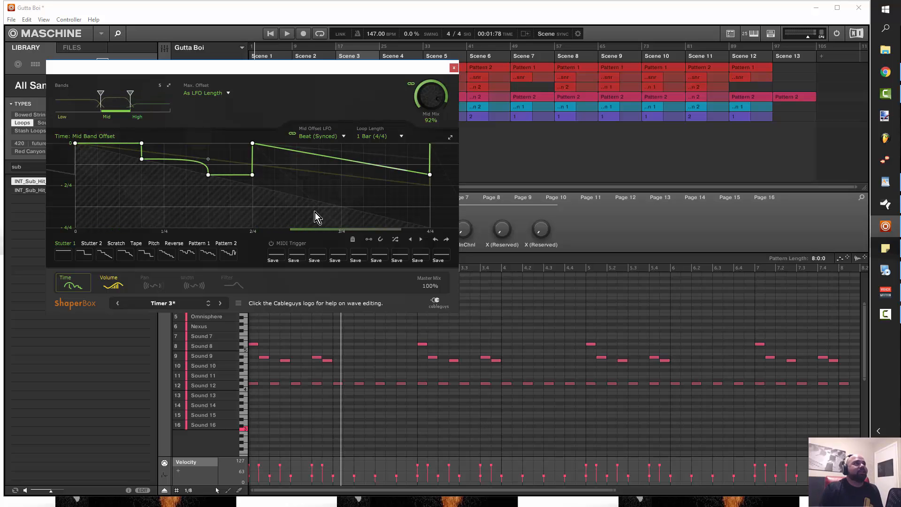
click(92, 99)
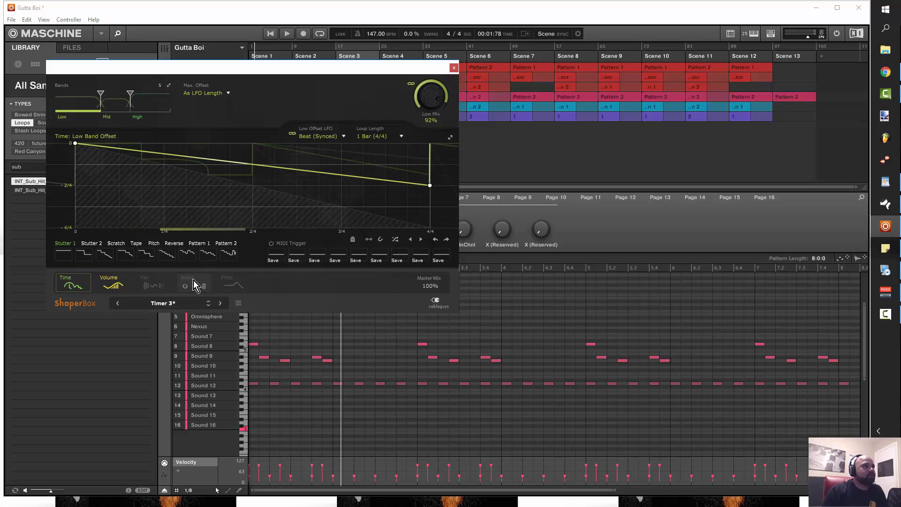
click(236, 277)
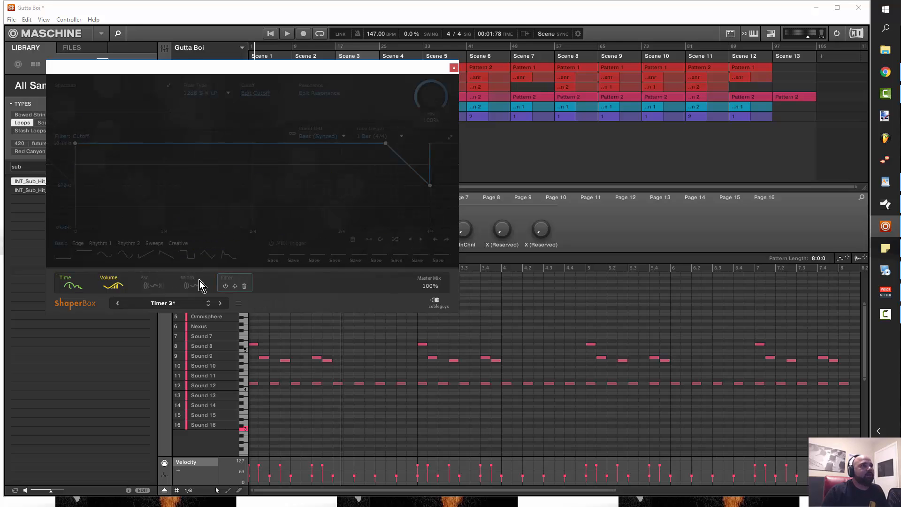
click(78, 278)
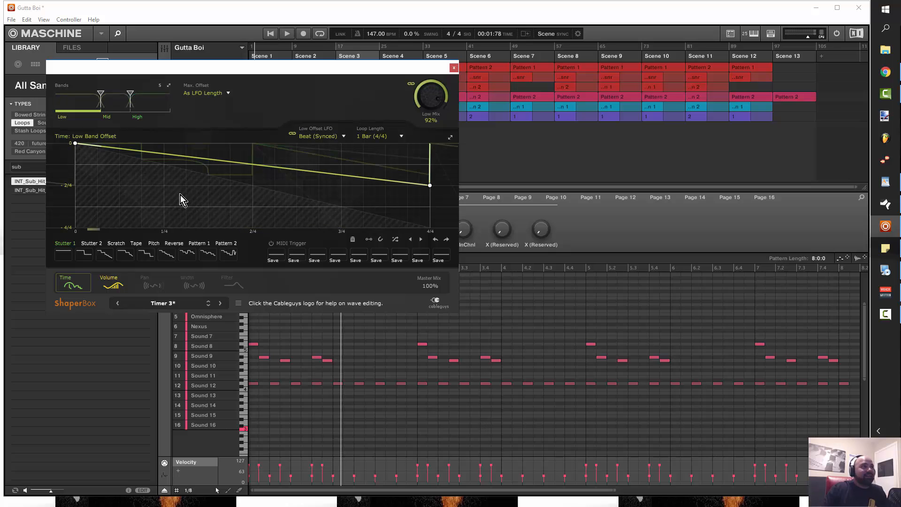
drag(425, 67, 628, 117)
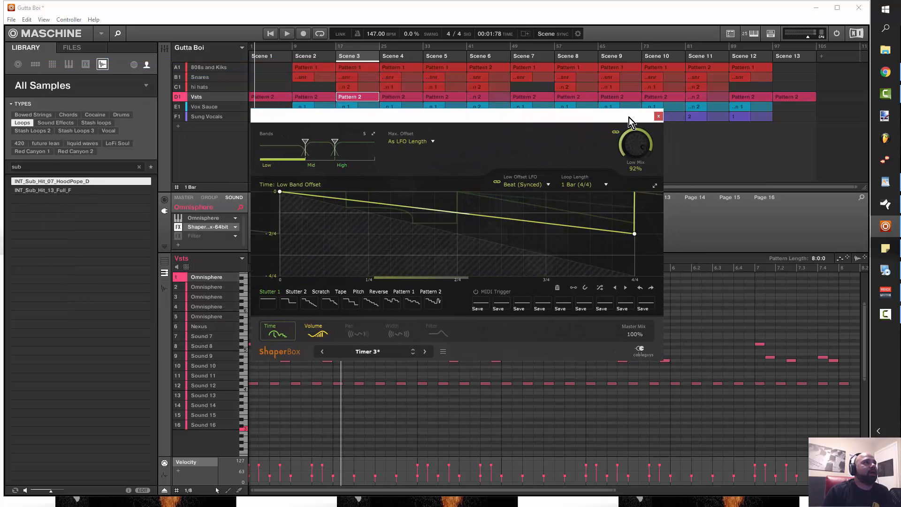
- Bypass ShaperBox and play the soloed first Omnisphere sound dry
click(181, 234)
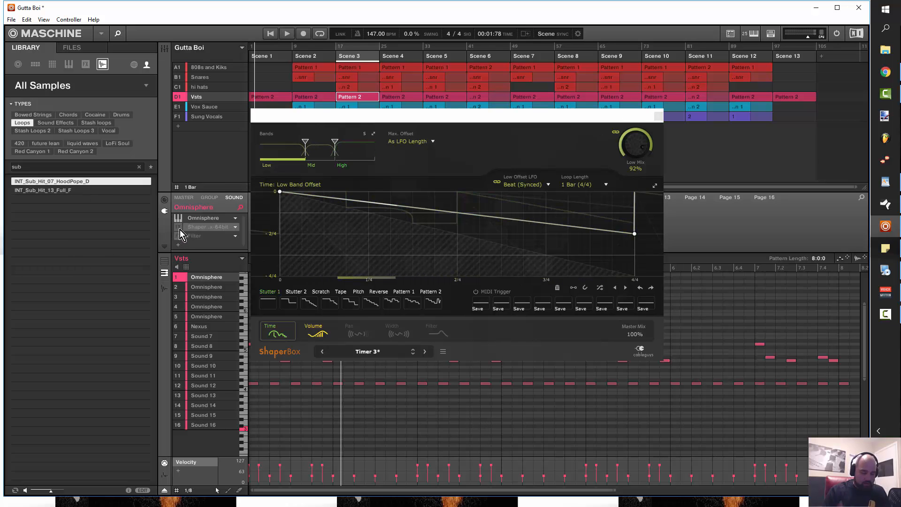
key(space)
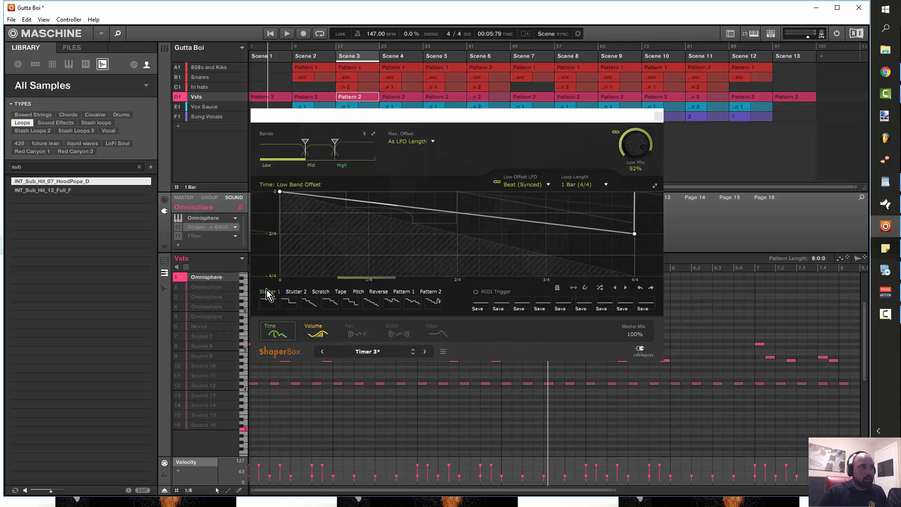
key(space)
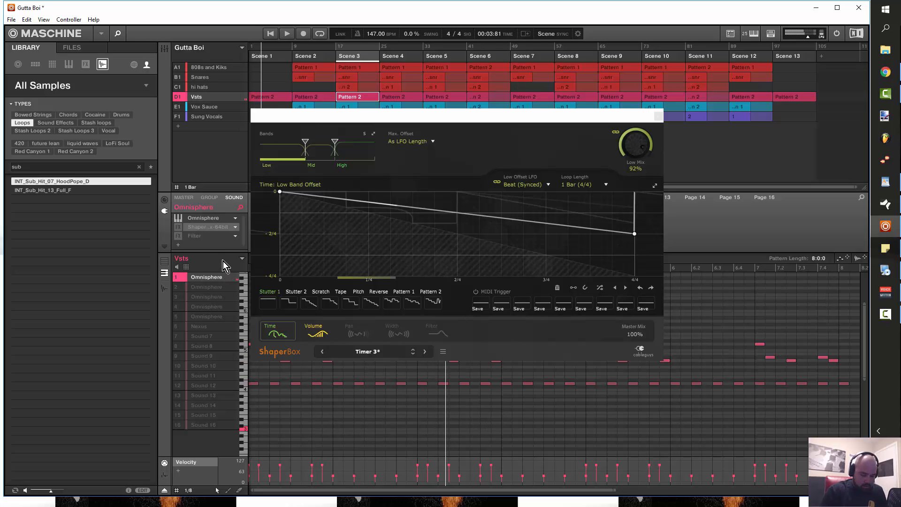
- Re-enable ShaperBox and play the soloed Omnisphere sound with the effect
click(179, 227)
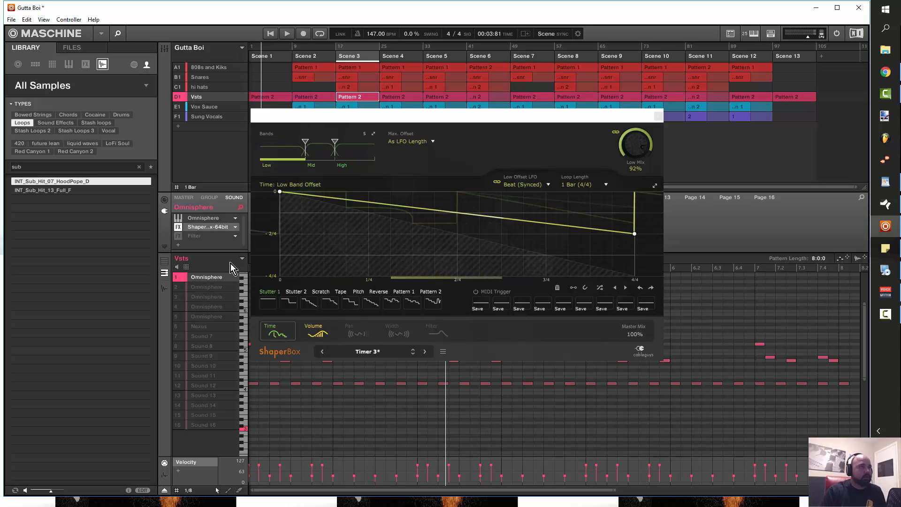
key(space)
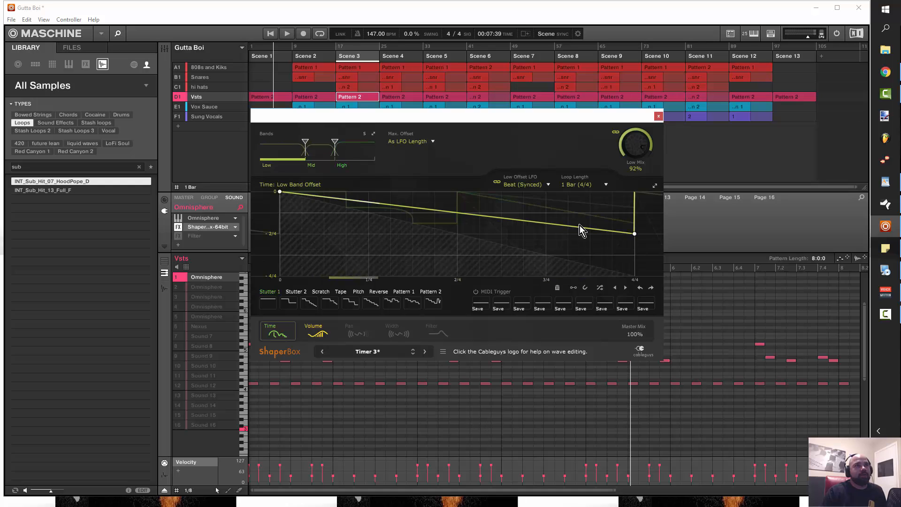
key(space)
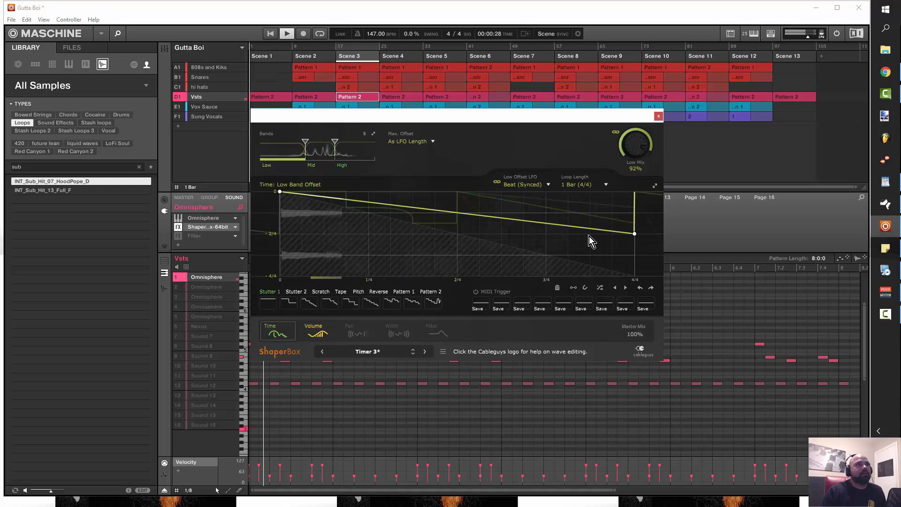
- Examine the mid-band and high-band Time offset curves in ShaperBox during playback
click(365, 133)
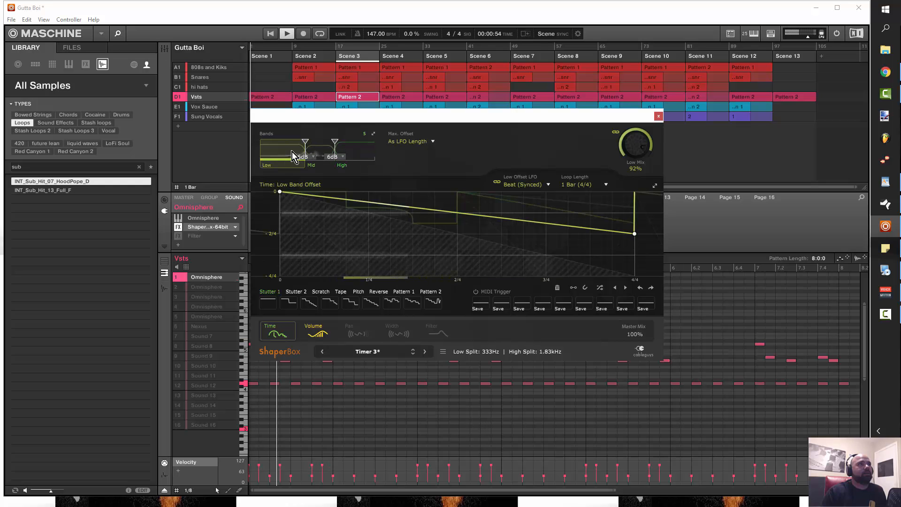
click(328, 148)
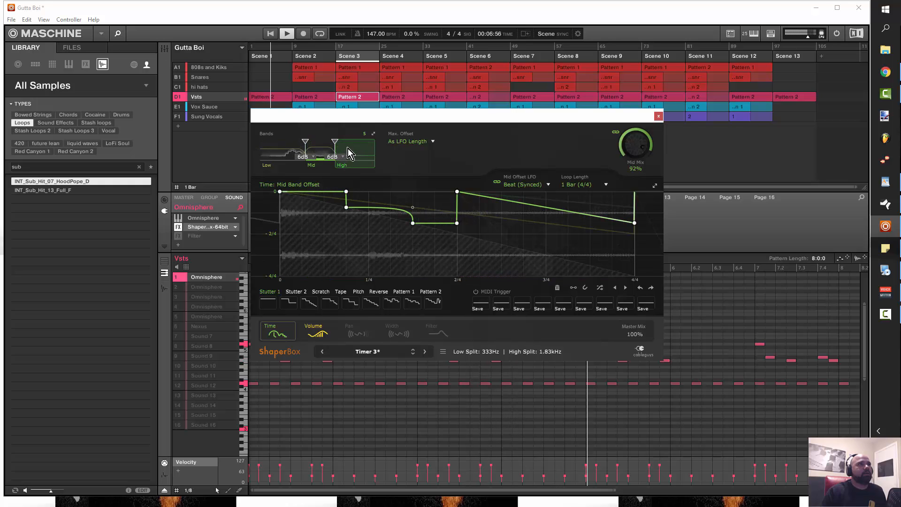
click(348, 148)
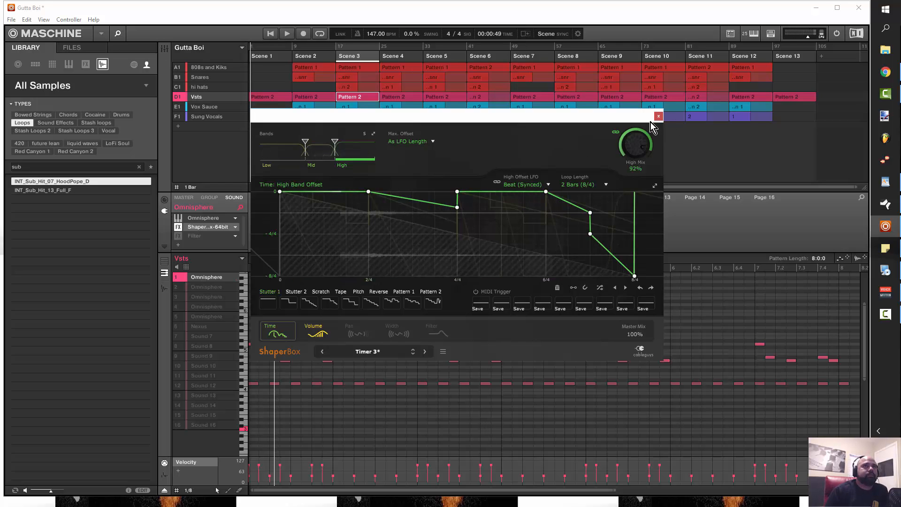
- Close the ShaperBox editor and play the processed Omnisphere sound with only the pattern view open
drag(633, 118, 748, 144)
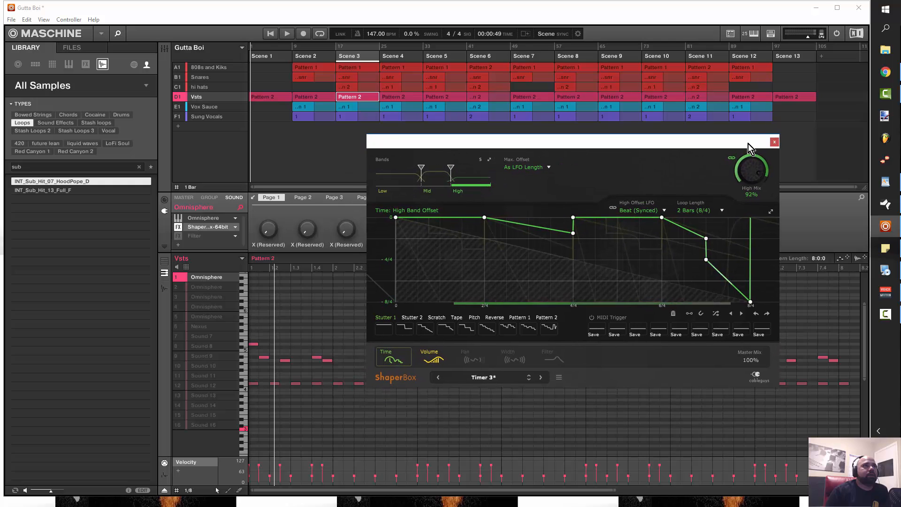
click(775, 143)
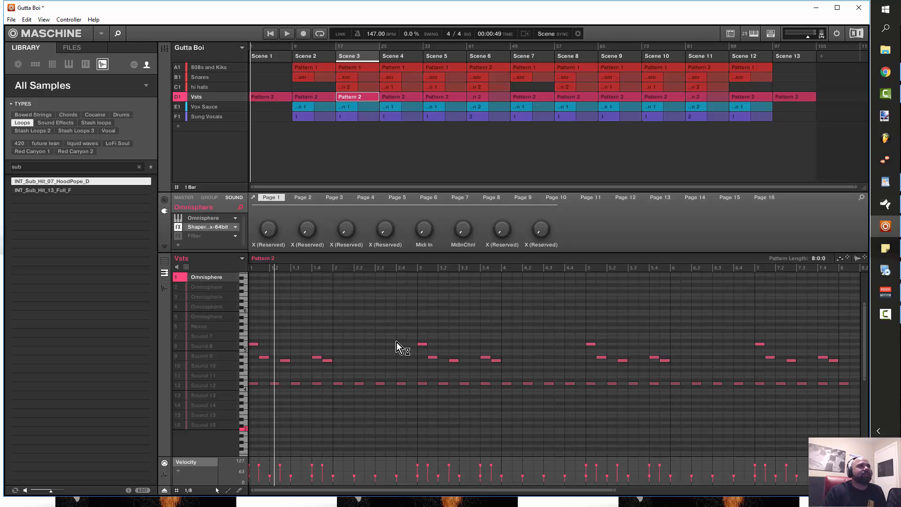
click(212, 226)
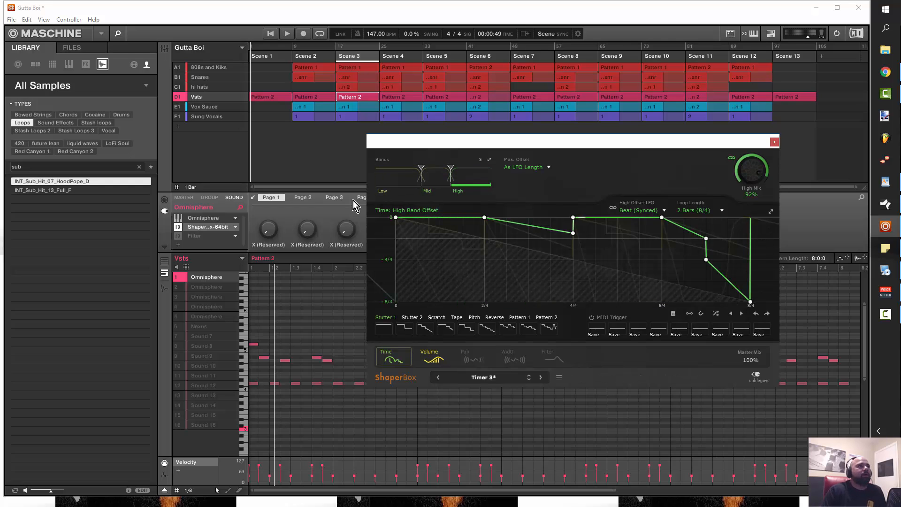
click(775, 142)
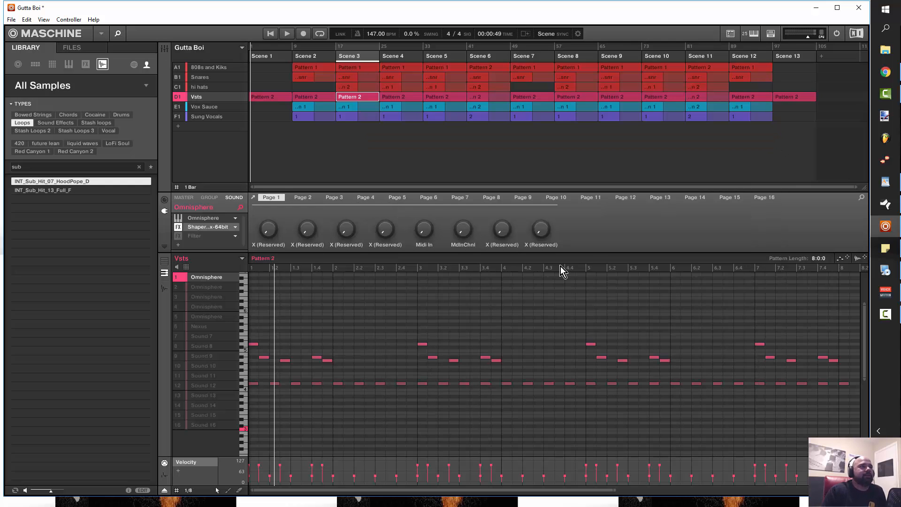
key(space)
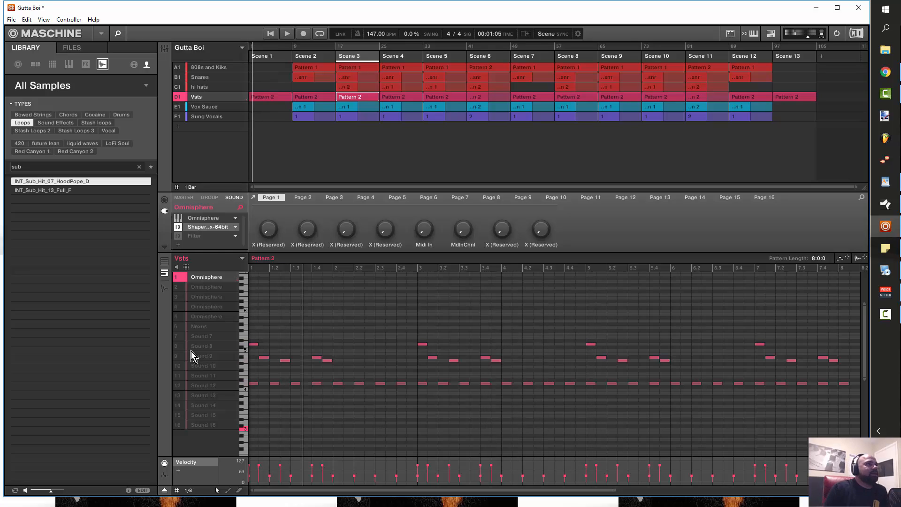
- Unmute the Omnisphere sounds in slots 2 to 5 and the Nexus sound in the Vsts group
click(176, 287)
click(179, 297)
click(178, 306)
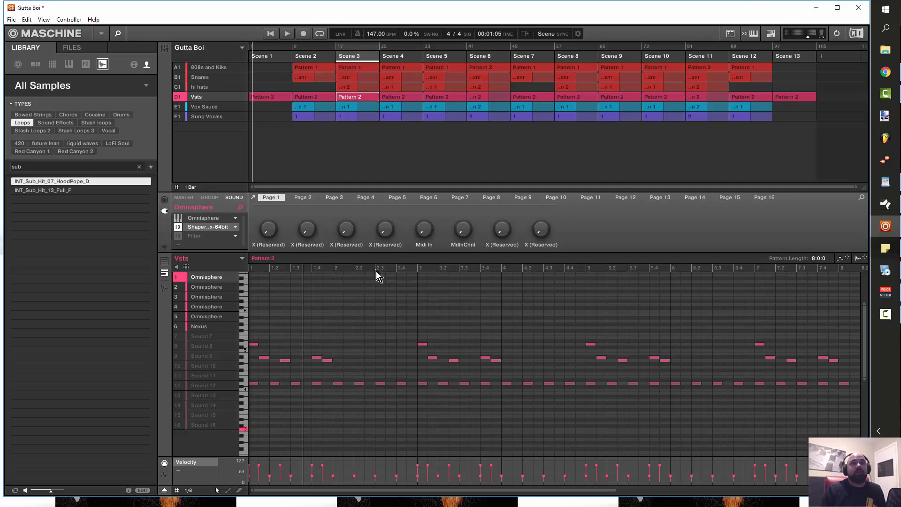
- Minimize Maschine and switch to the Gutta Boi song in Studio One
click(815, 8)
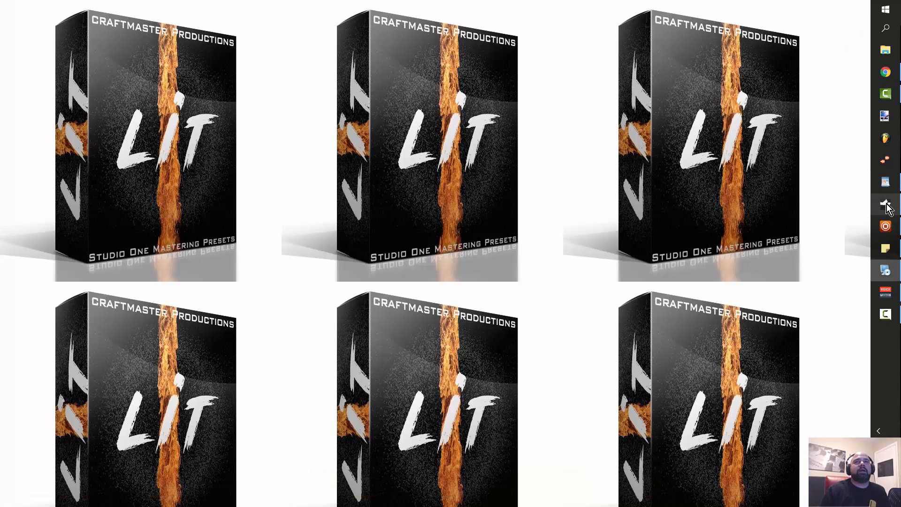
mouse_move(887, 207)
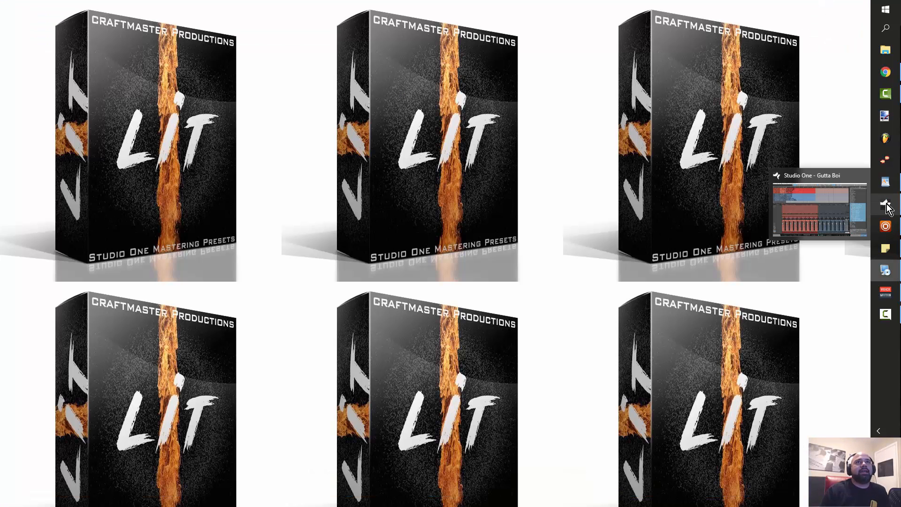
click(886, 206)
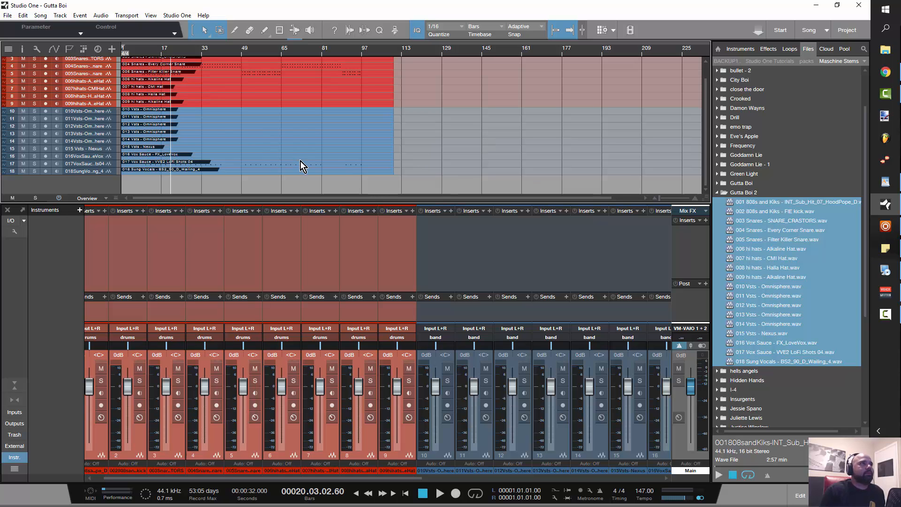
- Review the imported drum and Vsts stem tracks and play the song from its start
scroll(193, 156, down, 2)
scroll(194, 155, up, 5)
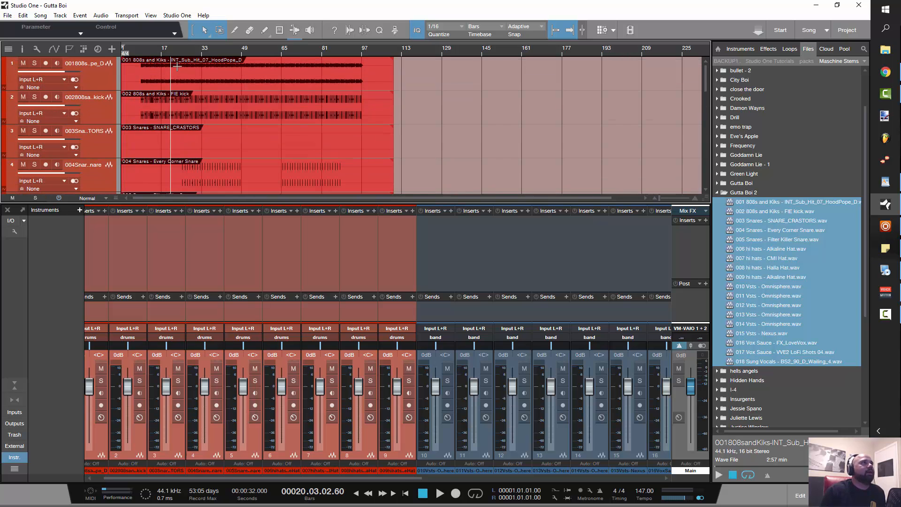
scroll(172, 63, down, 3)
drag(151, 52, 150, 76)
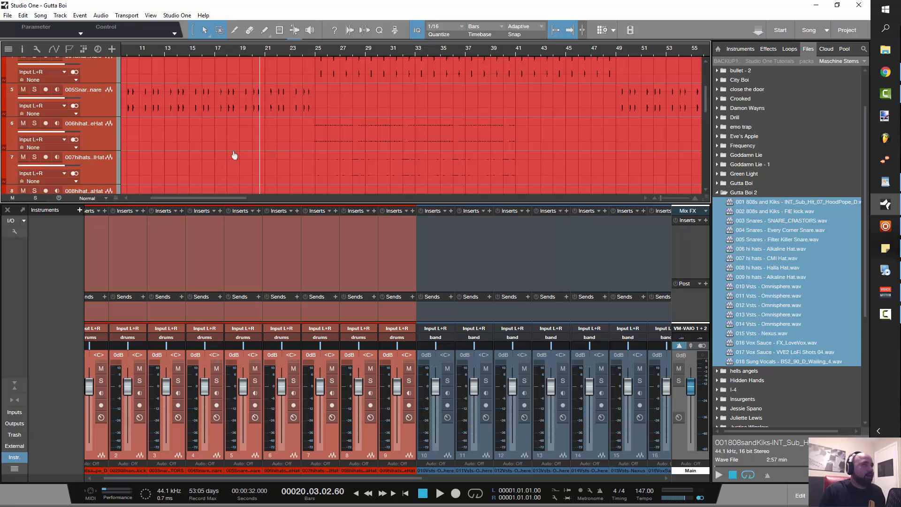
key(comma)
key(space)
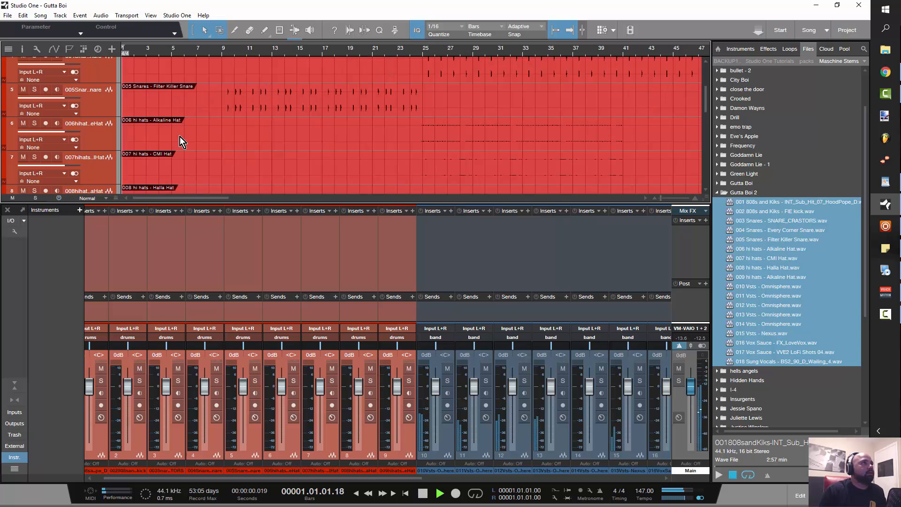
scroll(179, 136, down, 5)
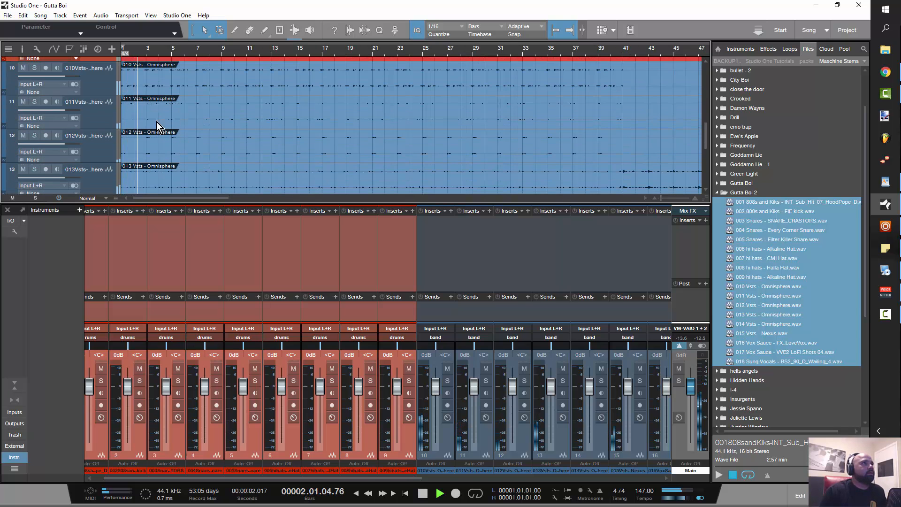
key(space)
- Solo track 10, the first Vsts Omnisphere stem, and play it from the song start
click(34, 68)
key(comma)
key(space)
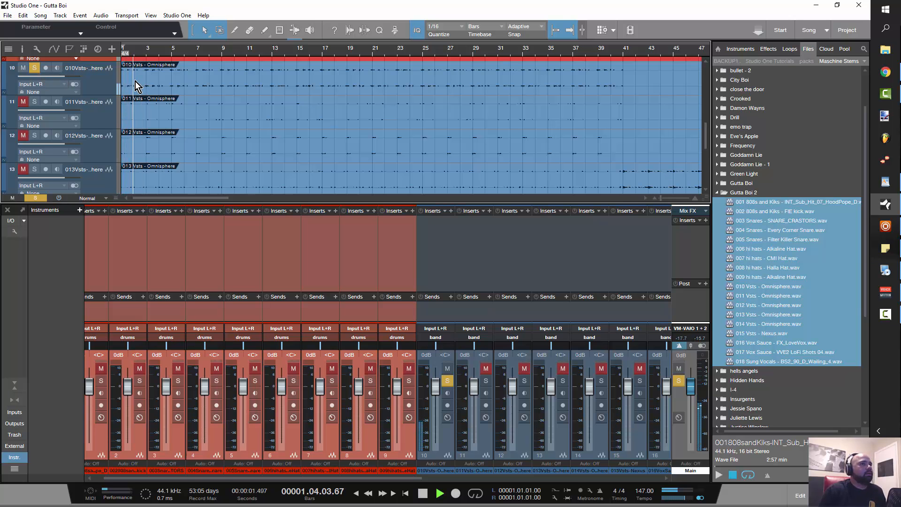
key(space)
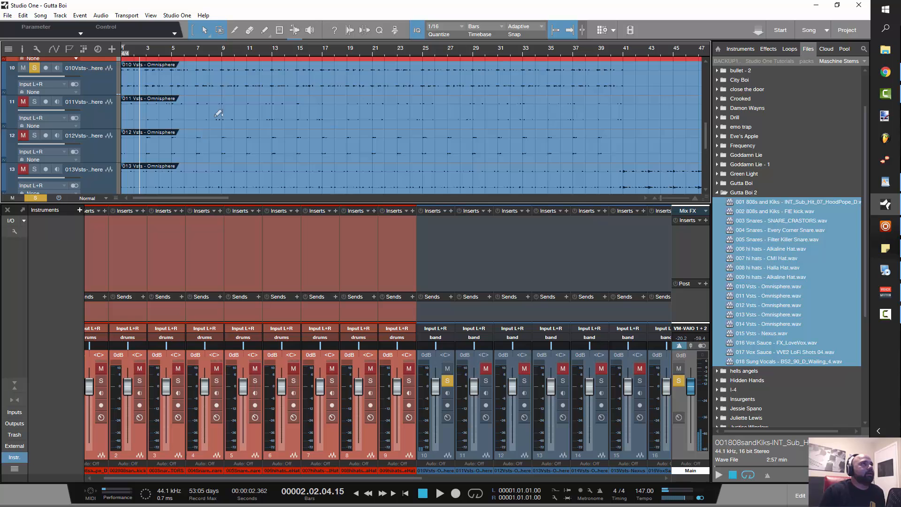
scroll(193, 128, up, 6)
scroll(188, 167, down, 5)
scroll(188, 164, up, 2)
scroll(205, 46, down, 5)
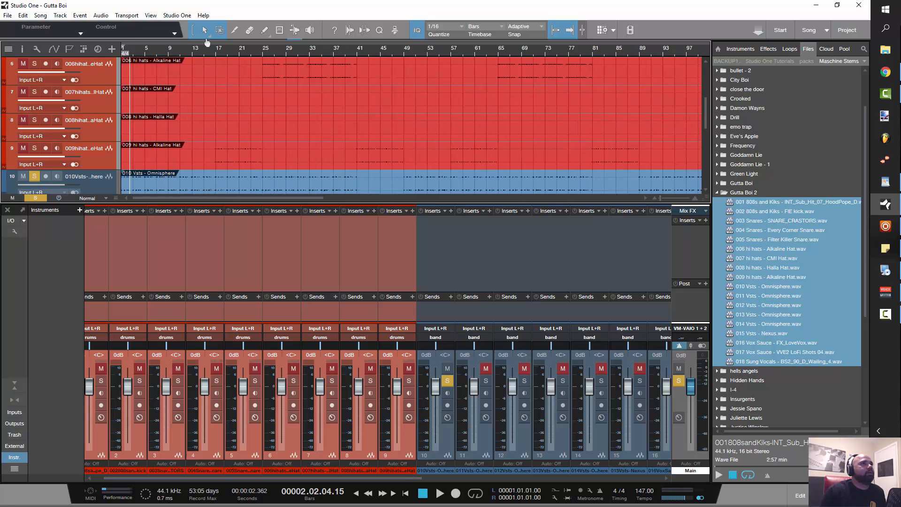
scroll(313, 89, down, 2)
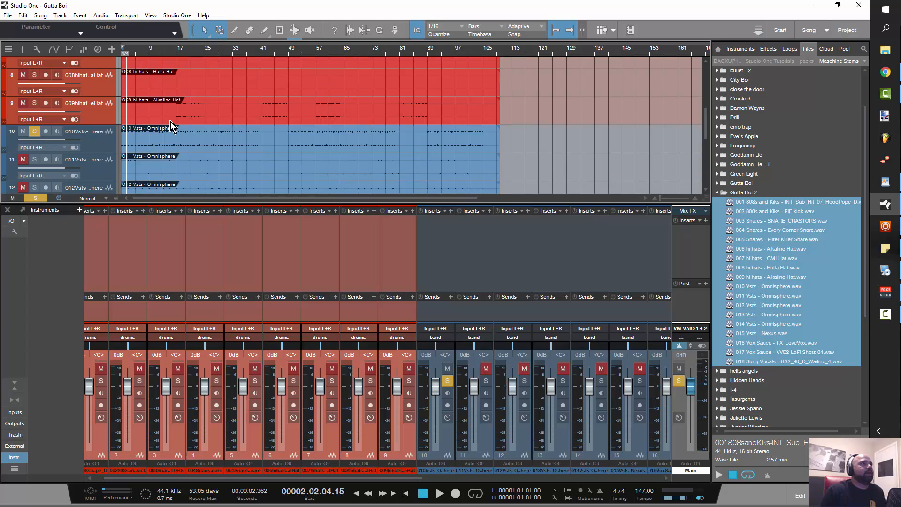
- Hide the mixer and enlarge the tracks until the waveform of track 10's first bar is clearly visible
scroll(131, 49, up, 5)
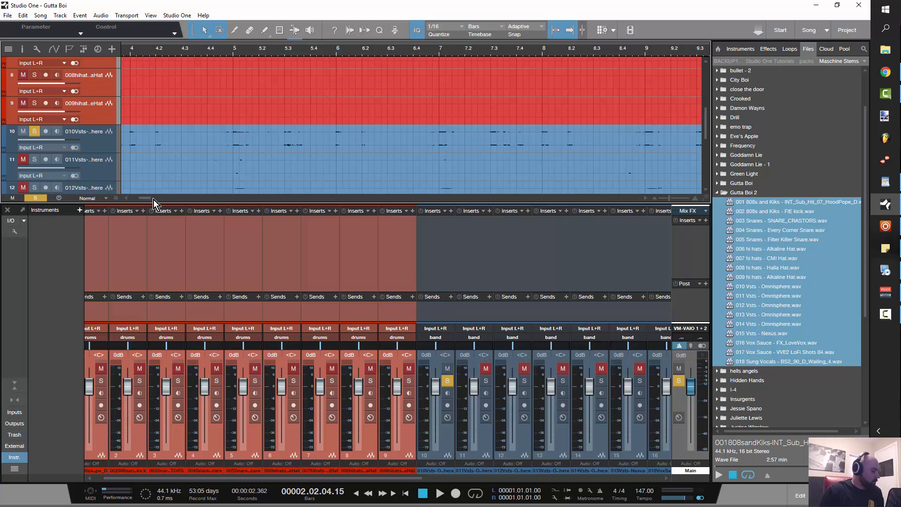
key(F3)
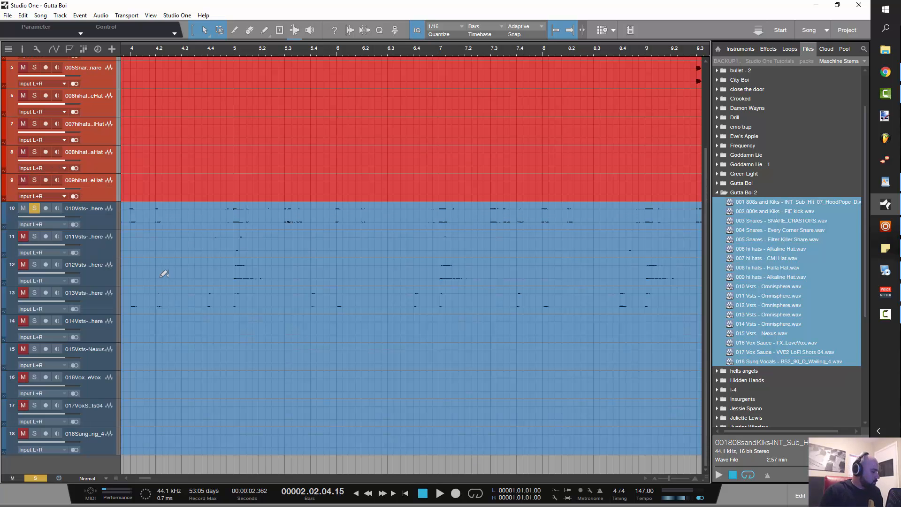
scroll(161, 273, up, 5)
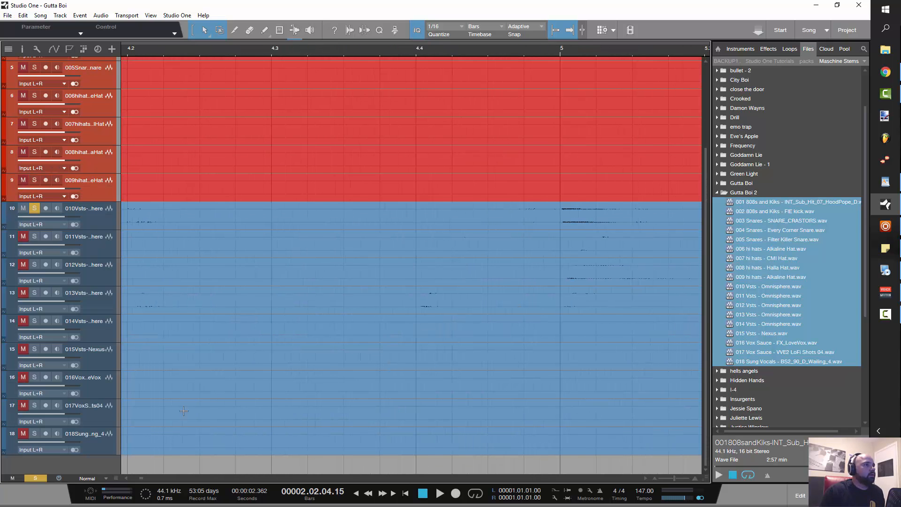
drag(142, 479, 117, 479)
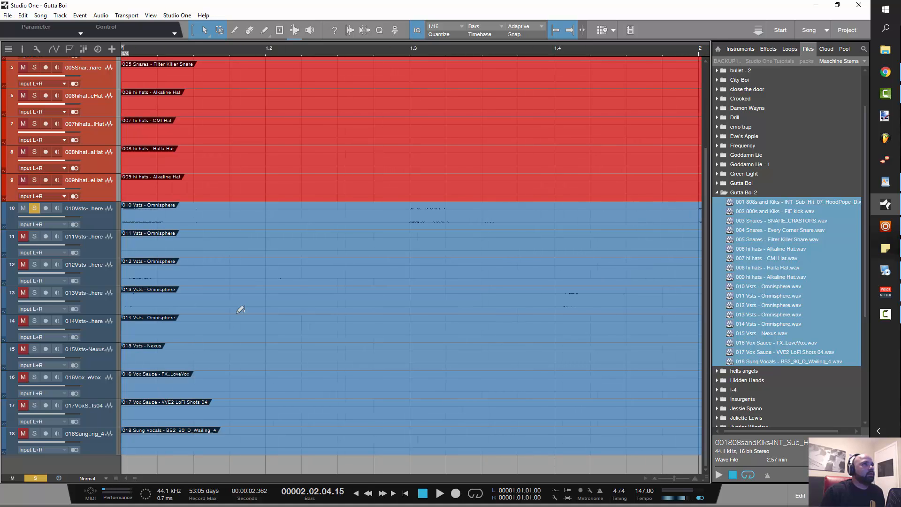
scroll(256, 319, down, 3)
scroll(255, 321, up, 5)
scroll(255, 321, down, 4)
scroll(256, 321, up, 6)
scroll(256, 320, down, 5)
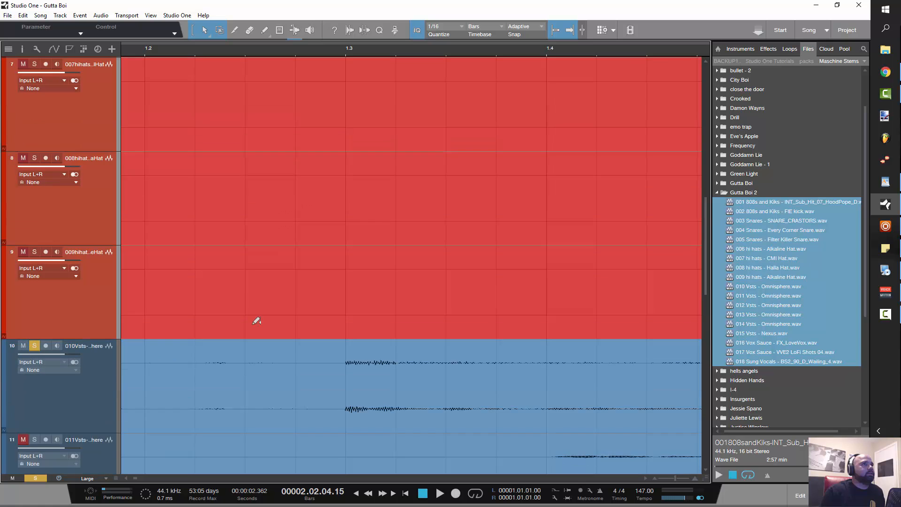
scroll(256, 320, down, 4)
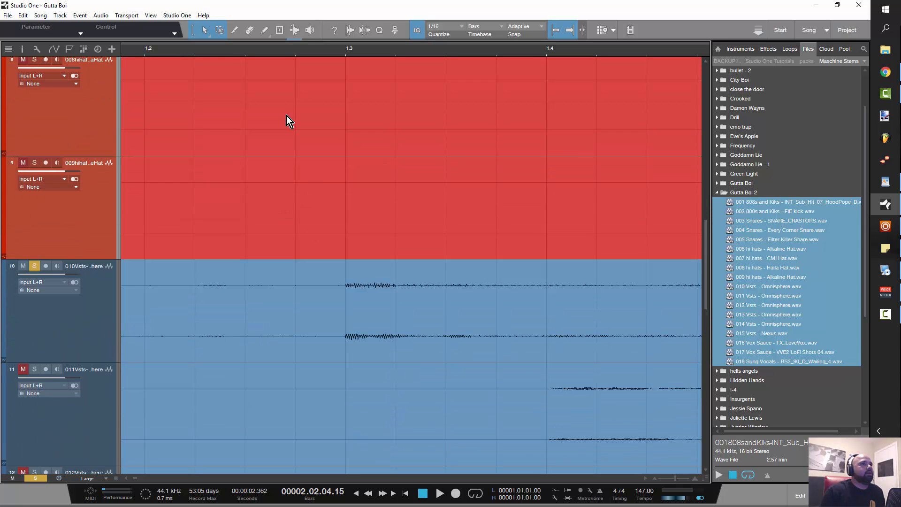
- Play the soloed Omnisphere stem on track 10 from the song start into bar 2, with both bars in view
drag(280, 53, 303, 41)
click(421, 51)
key(comma)
key(space)
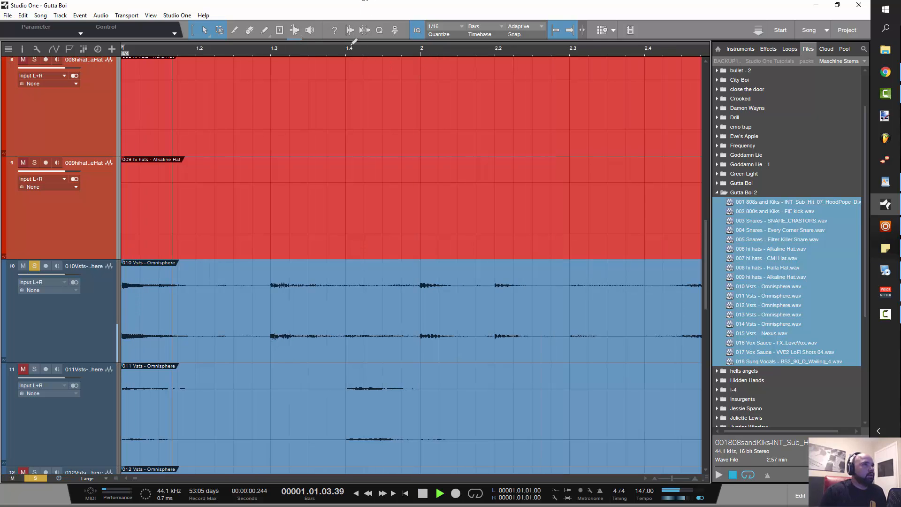
key(space)
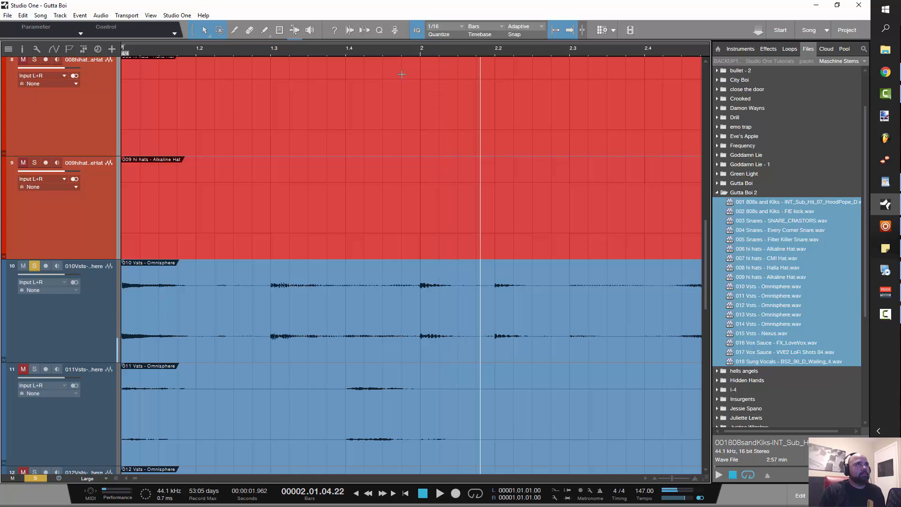
- Split track 10's Omnisphere event at bar 2 and play it from the song start into bar 3
key(3)
click(421, 263)
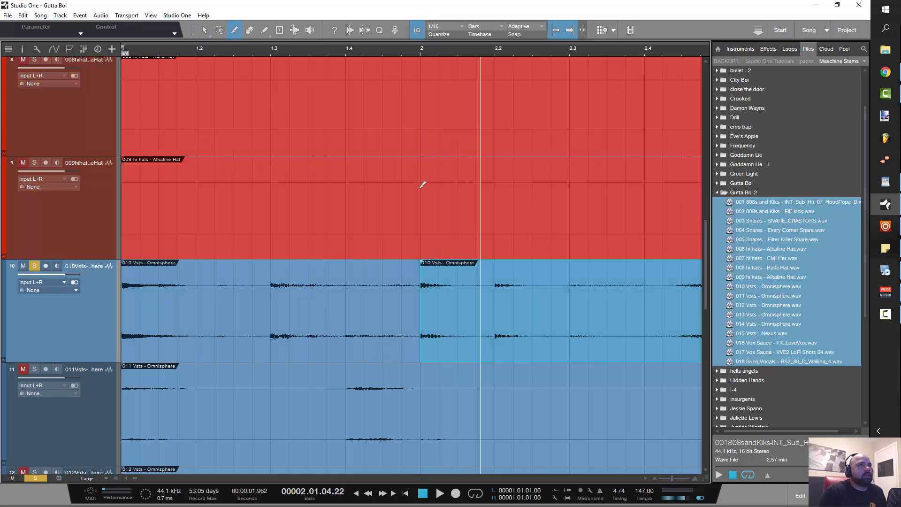
drag(417, 57, 392, 44)
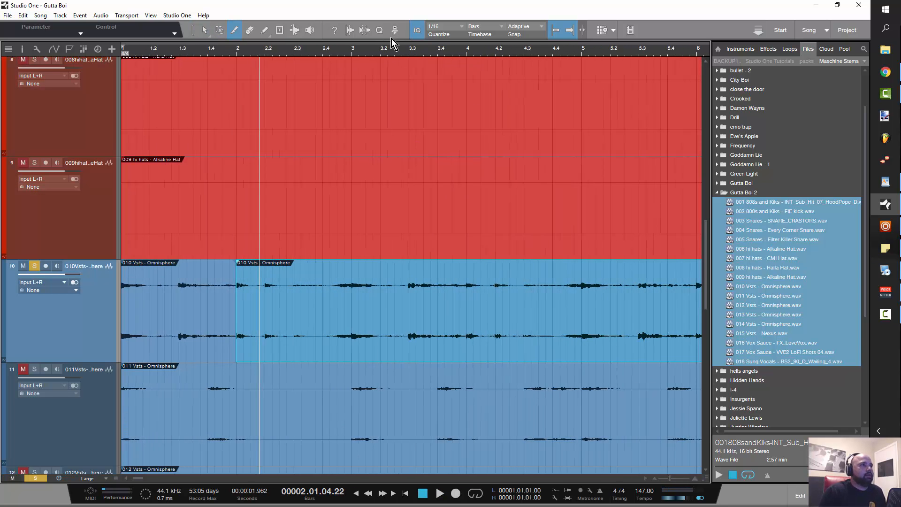
key(comma)
key(space)
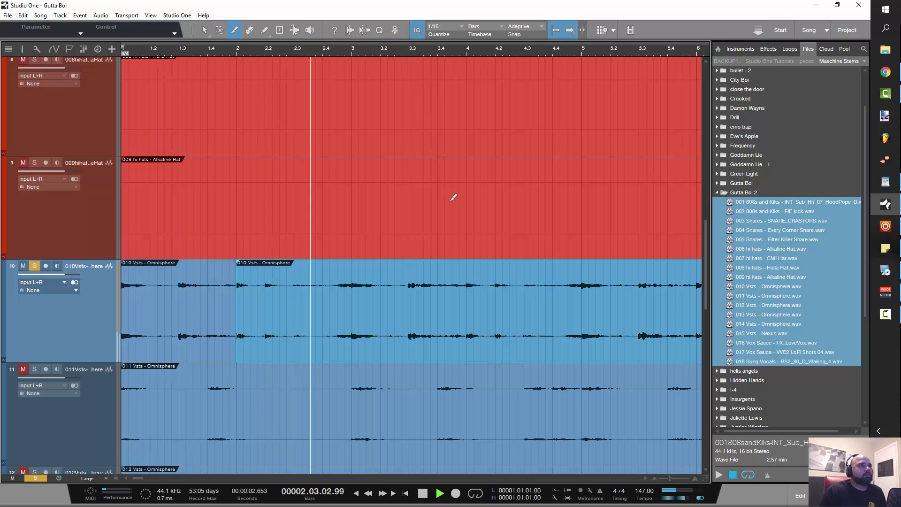
key(space)
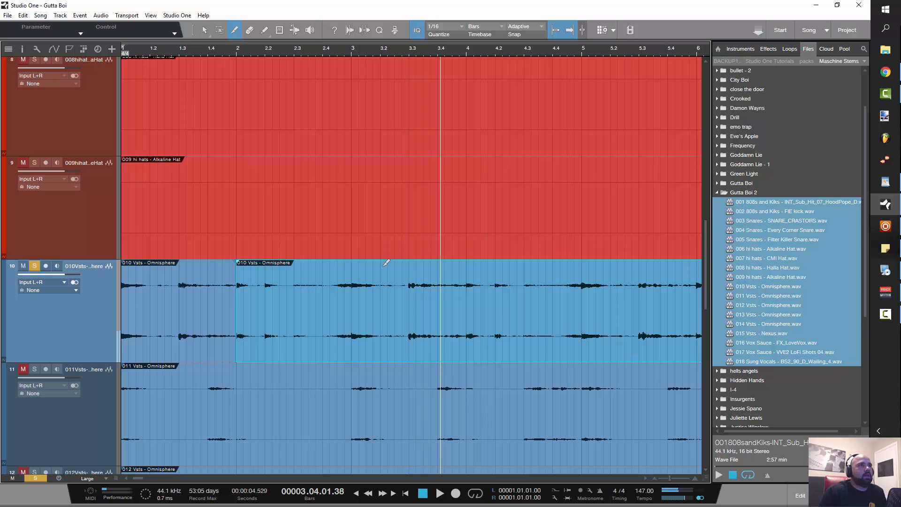
- Split the rest of track 10's Omnisphere event at bars 3, 4 and 5
click(352, 277)
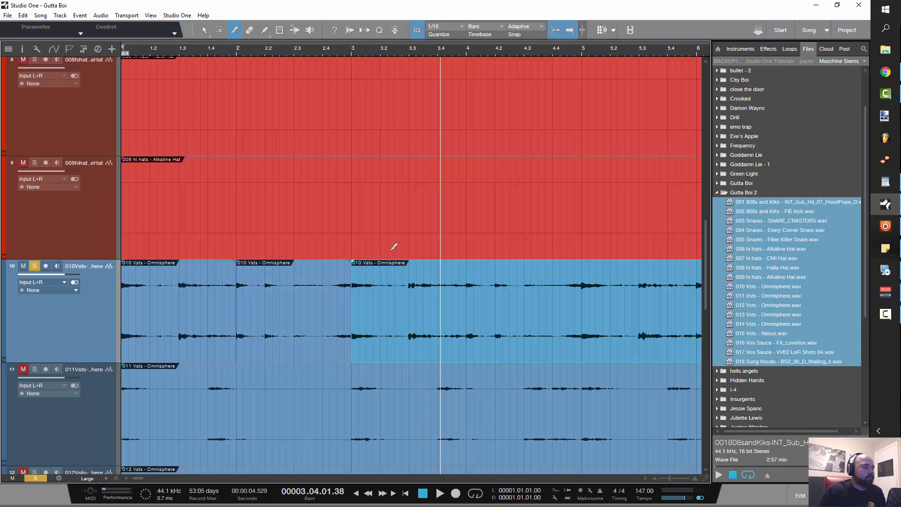
click(468, 295)
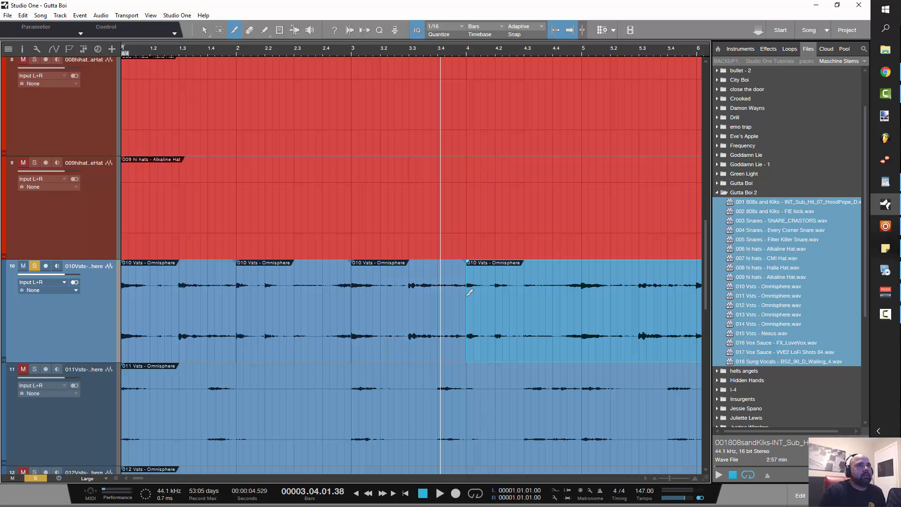
click(583, 310)
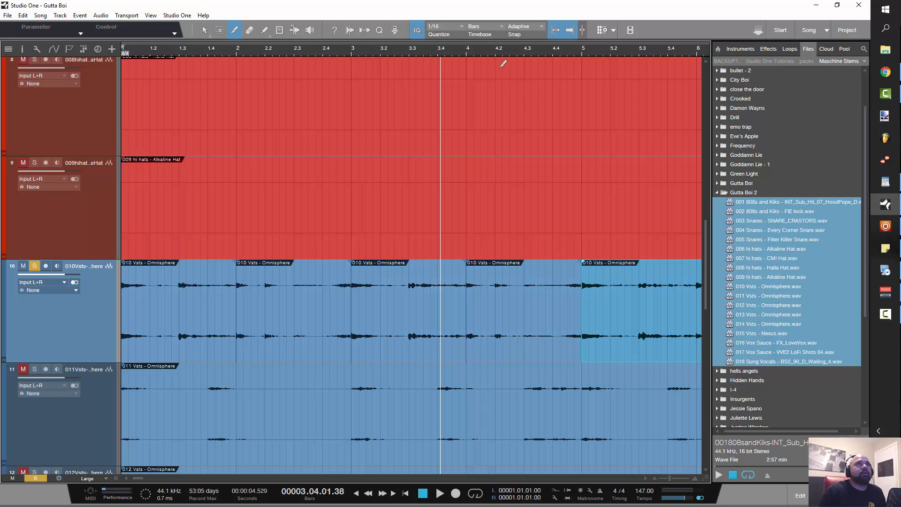
drag(494, 52, 495, 44)
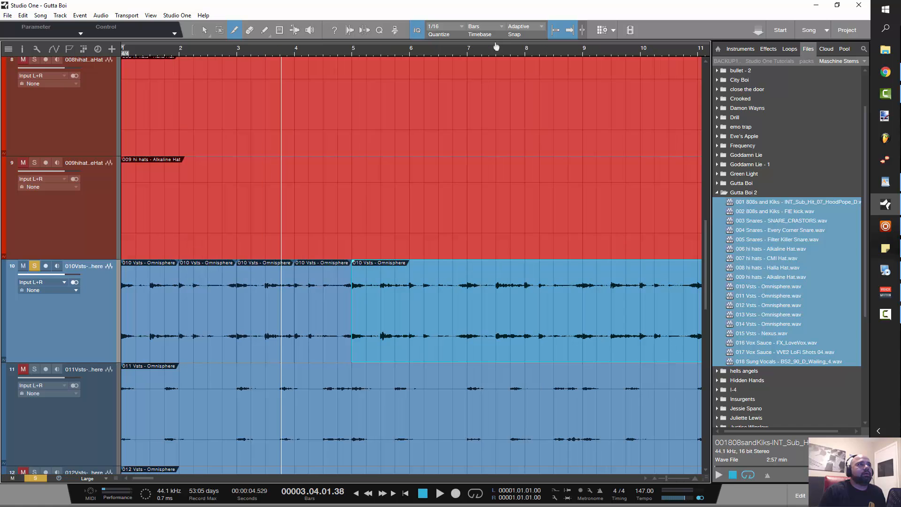
drag(399, 50, 402, 36)
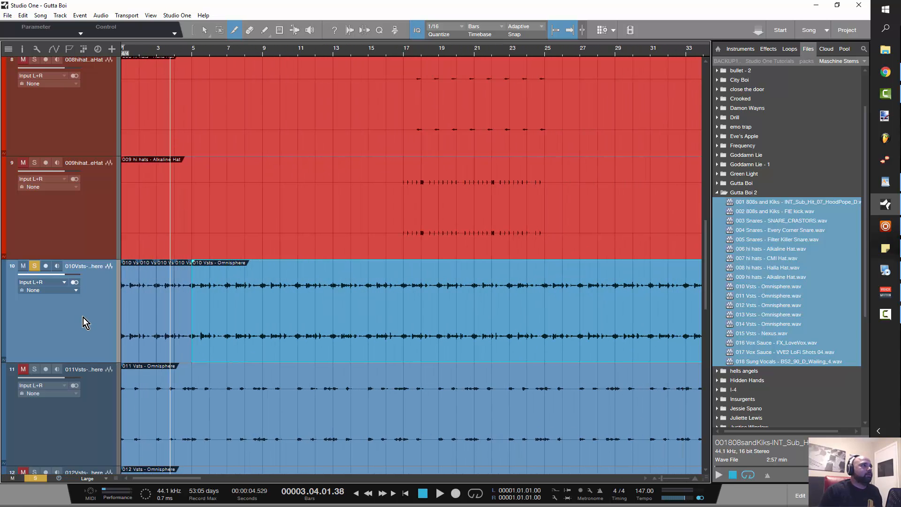
- Duplicate track 10 together with its split events and mute the copy on track 11
key(1)
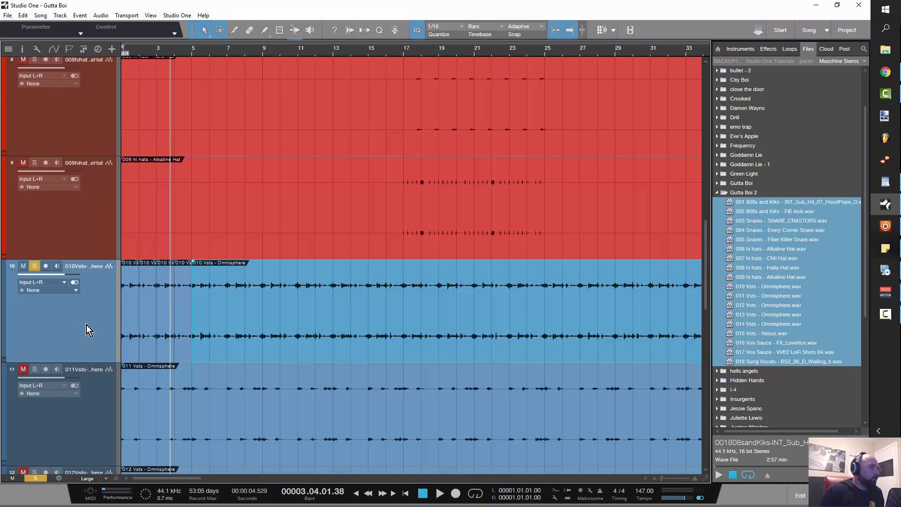
drag(87, 326, 86, 362)
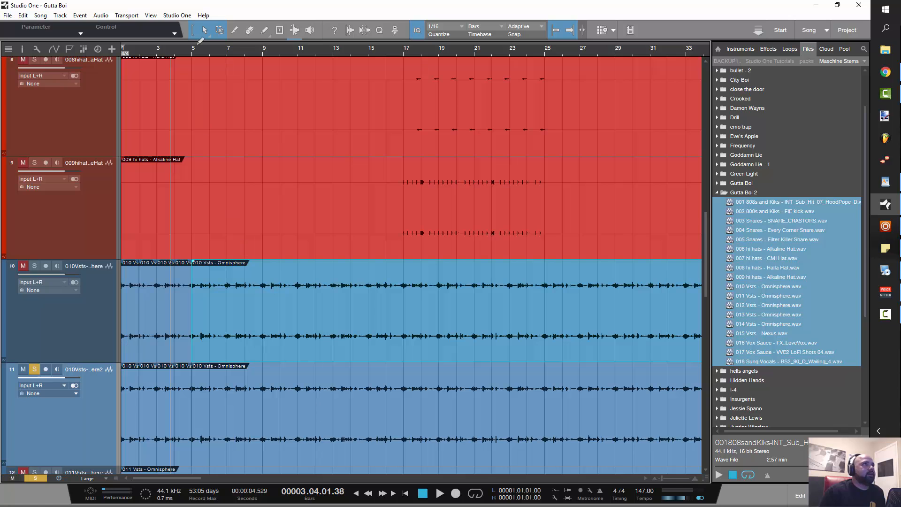
click(23, 370)
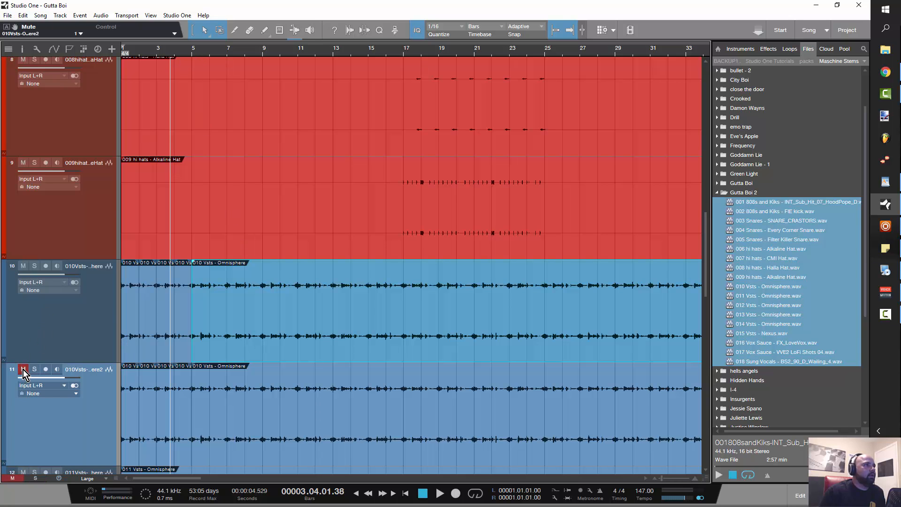
click(31, 370)
click(25, 369)
scroll(225, 393, down, 2)
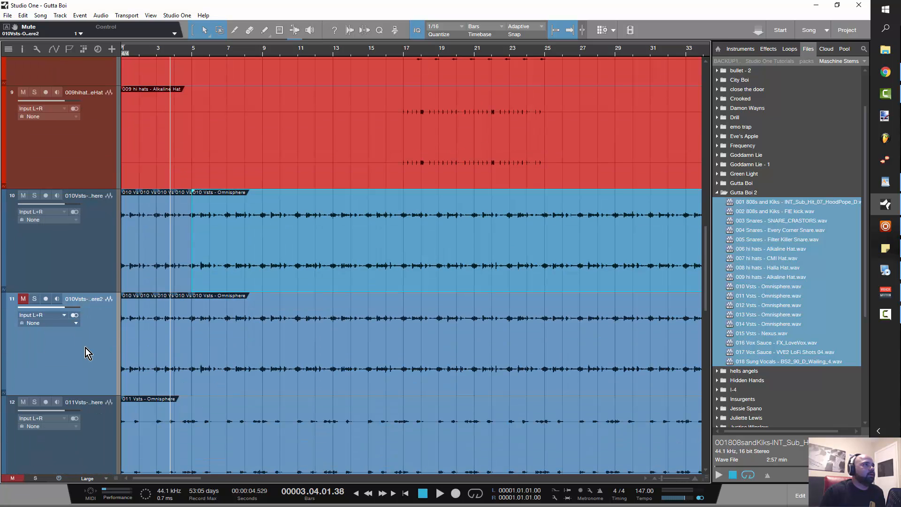
- Change the colour of the duplicated Omnisphere track 11 to khaki
click(5, 344)
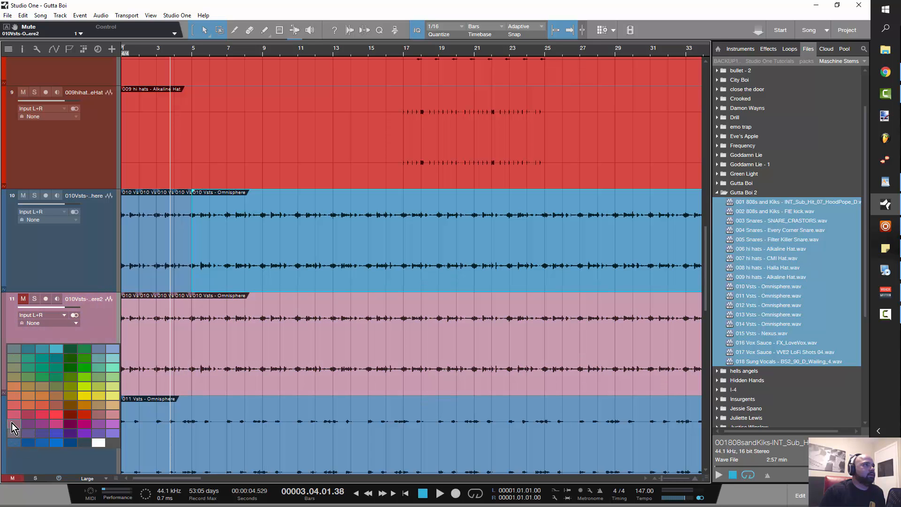
click(11, 378)
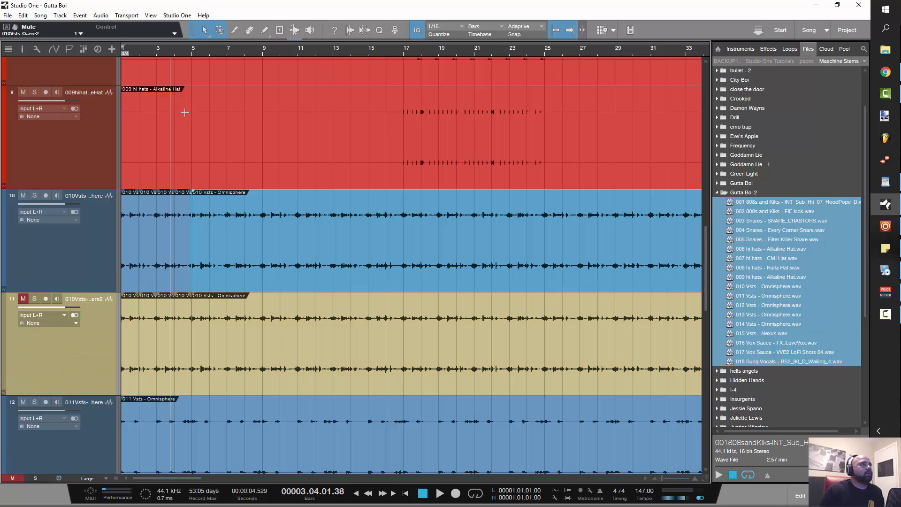
- Delete the long Omnisphere event from bar 5 onward on track 10, keeping the four one-bar events
drag(158, 56, 181, 183)
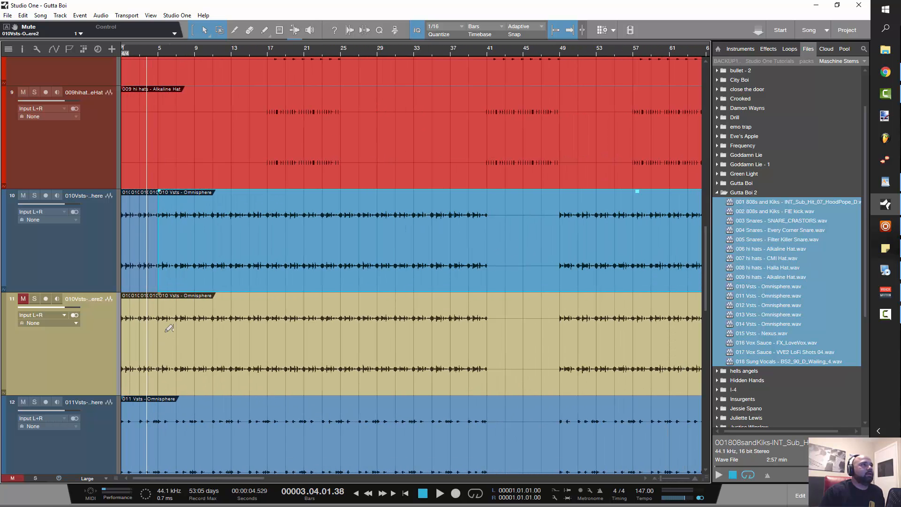
scroll(169, 328, down, 1)
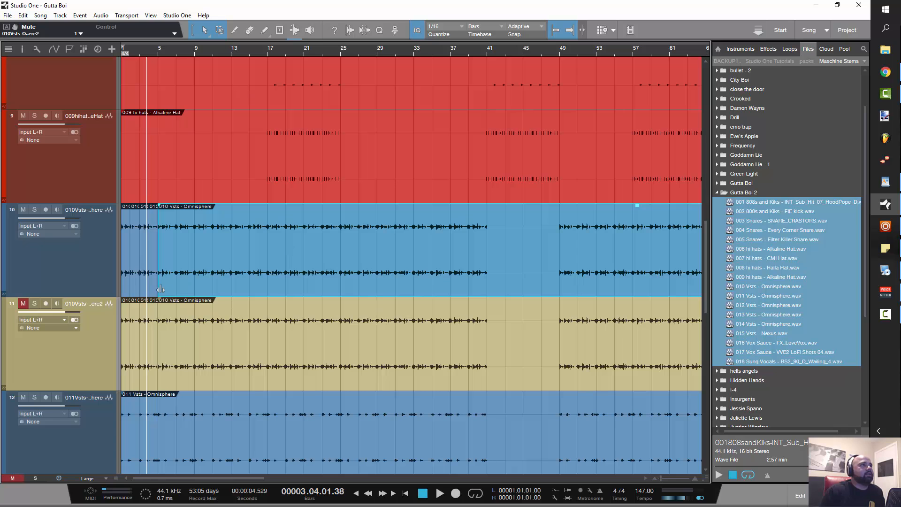
click(178, 287)
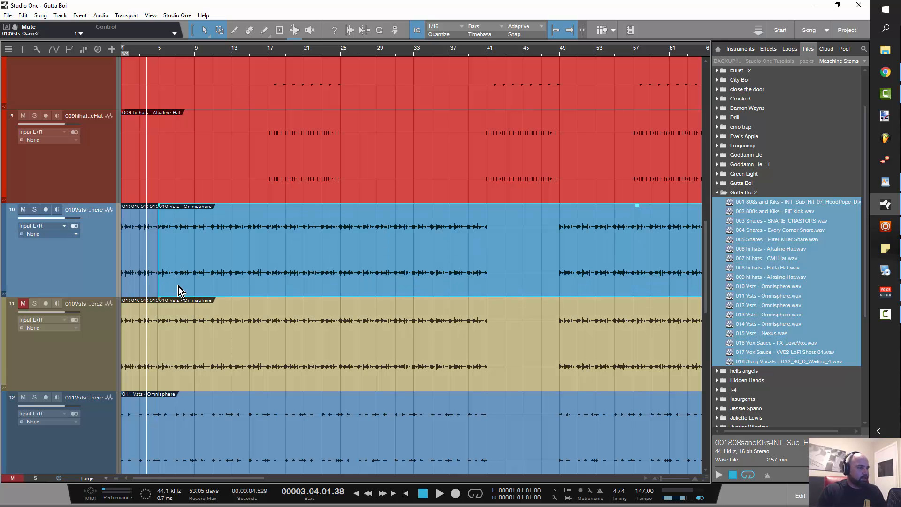
key(Delete)
drag(134, 49, 169, 282)
drag(153, 479, 140, 479)
- Create crossfades between the four one-bar Omnisphere events on track 10
drag(355, 236, 143, 231)
click(386, 233)
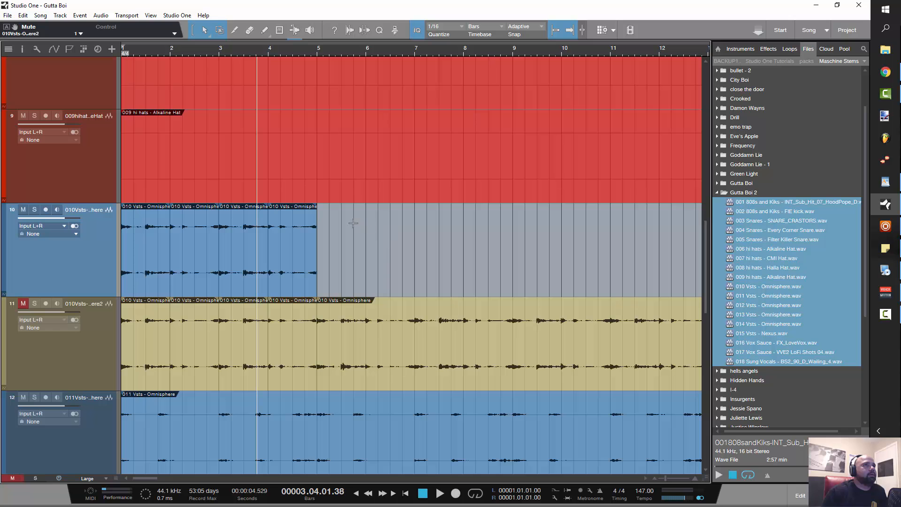
drag(333, 272, 145, 257)
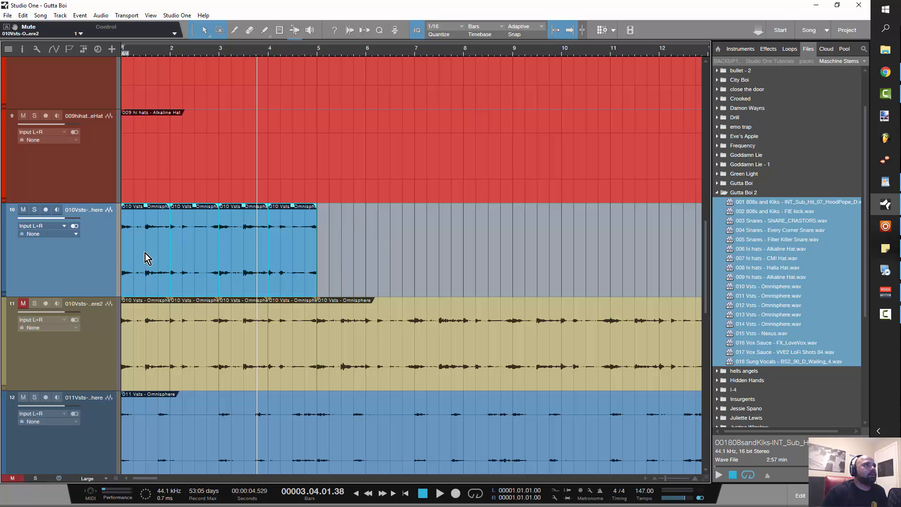
right_click(145, 256)
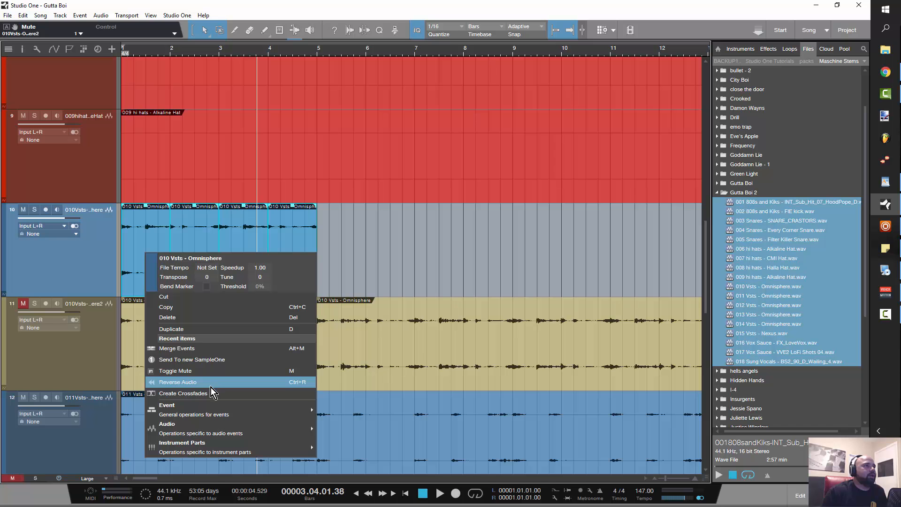
click(212, 393)
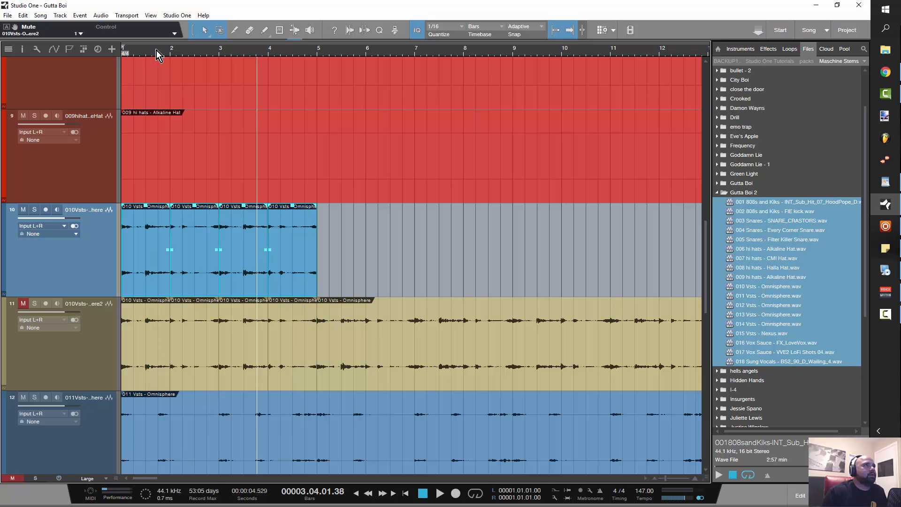
- Inspect the crossfade at bar 2, loop bars 1 to 5, and play from the song start into bar 2
drag(168, 52, 186, 125)
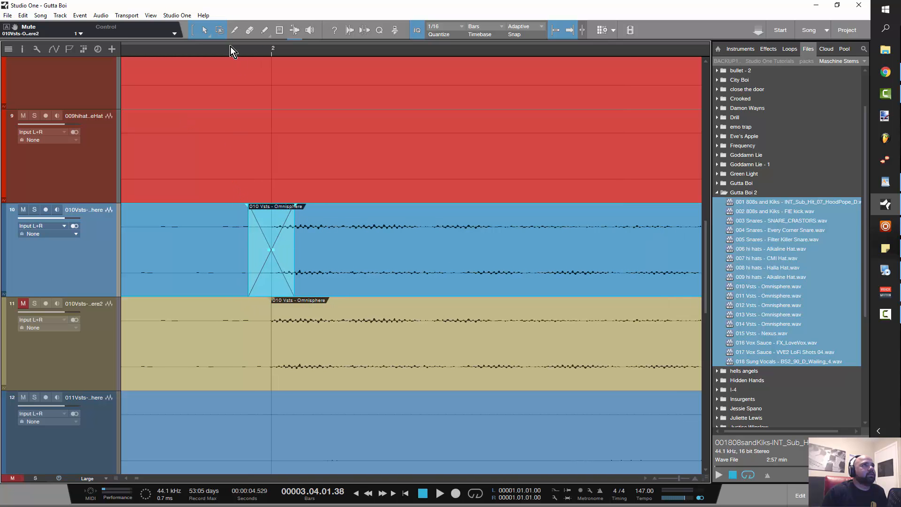
drag(233, 57, 277, 3)
drag(128, 50, 264, 66)
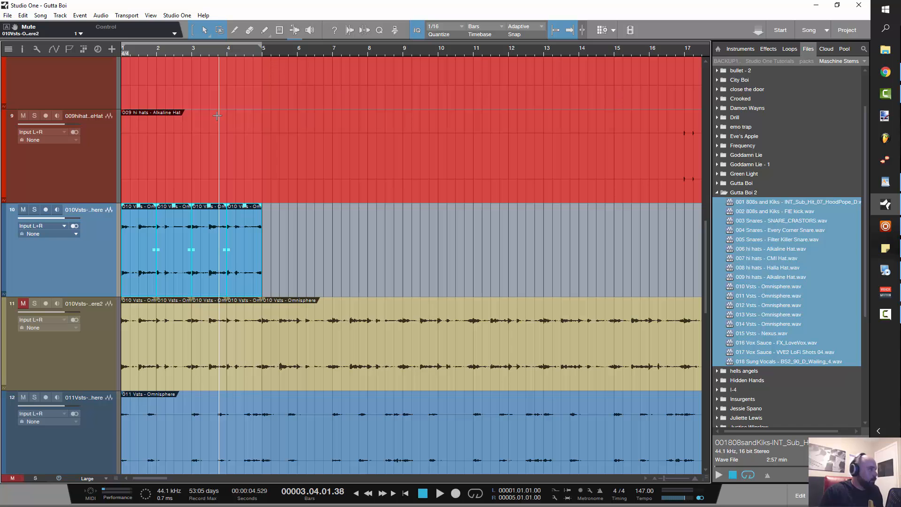
key(comma)
key(space)
drag(150, 53, 187, 155)
key(space)
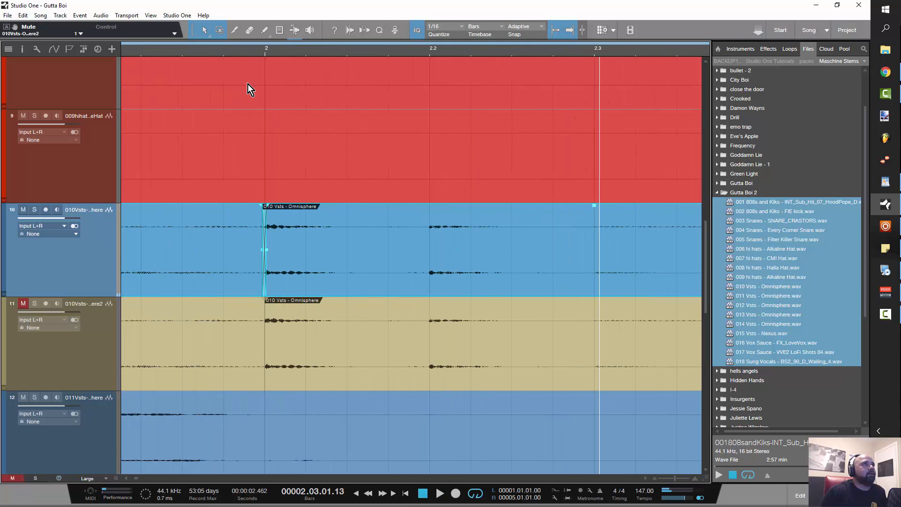
- Lengthen the fades on both sides of track 10's crossfade at bar 2
drag(257, 51, 286, 116)
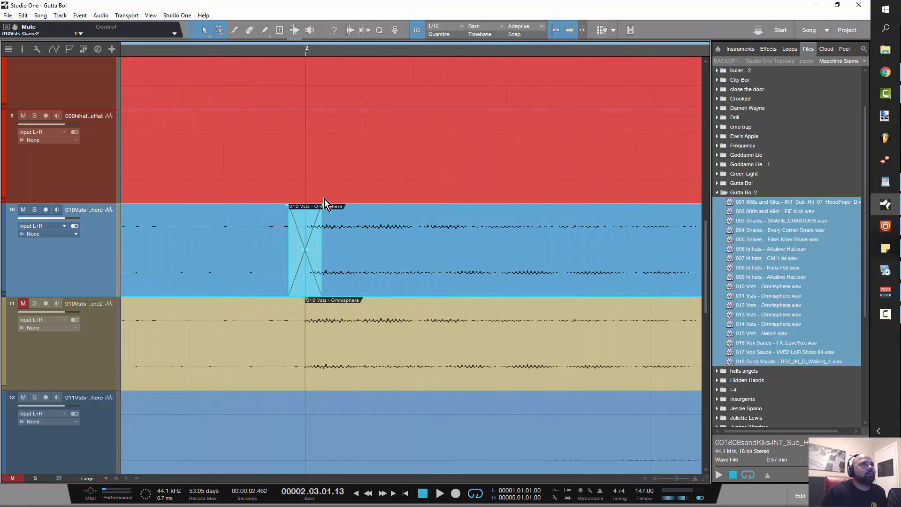
drag(288, 209, 260, 207)
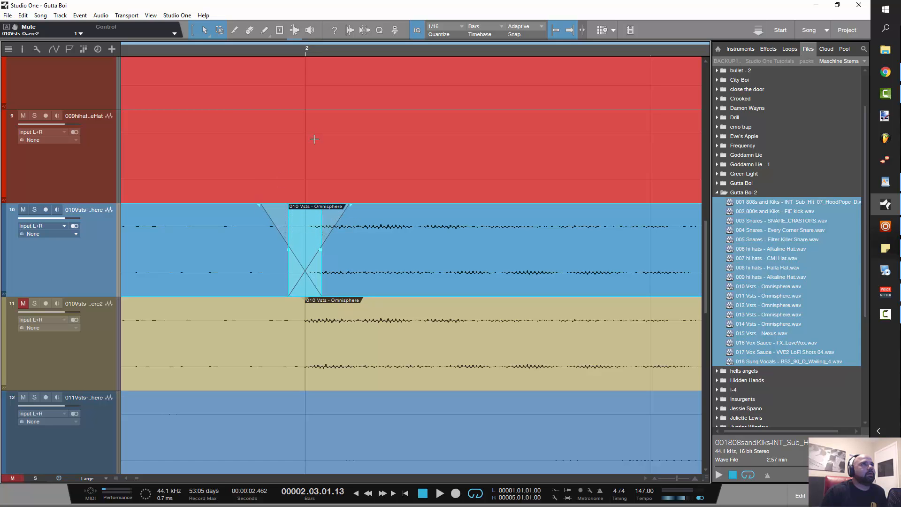
- Play the crossfaded Omnisphere events on track 10 into bar 4 to check the bar transitions
drag(305, 53, 352, 6)
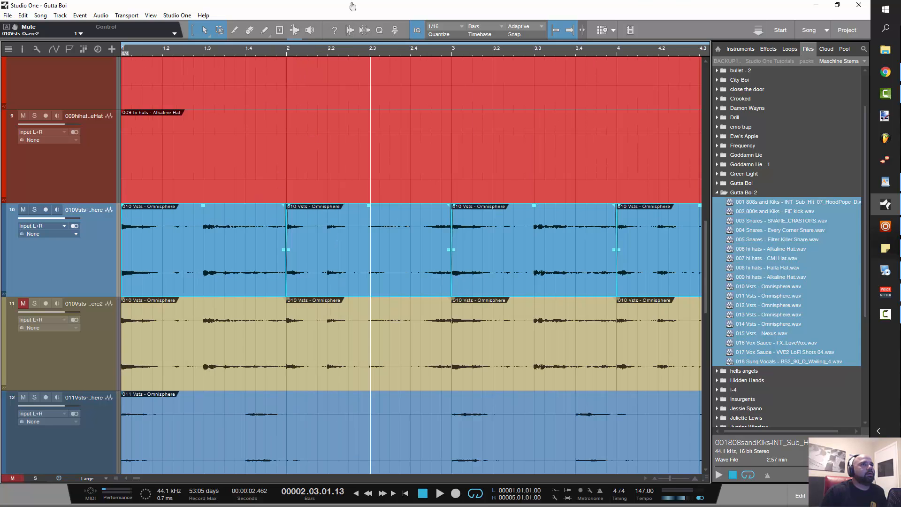
key(space)
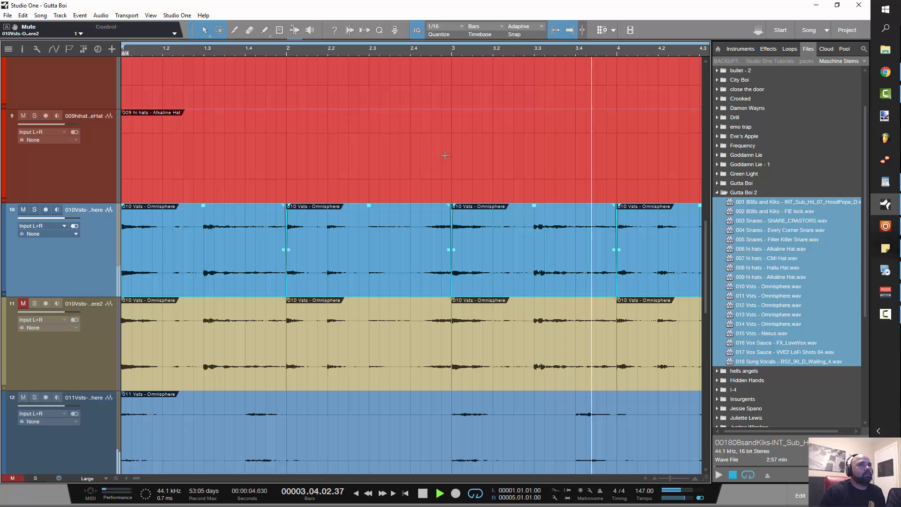
key(space)
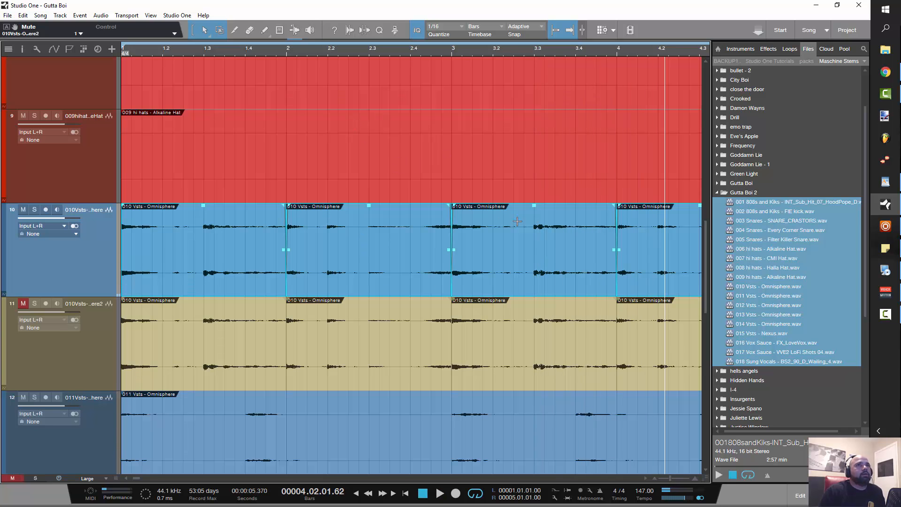
- Select the first two Omnisphere events on track 10 and lengthen the fades on both sides of their bar 2 crossfade
click(540, 259)
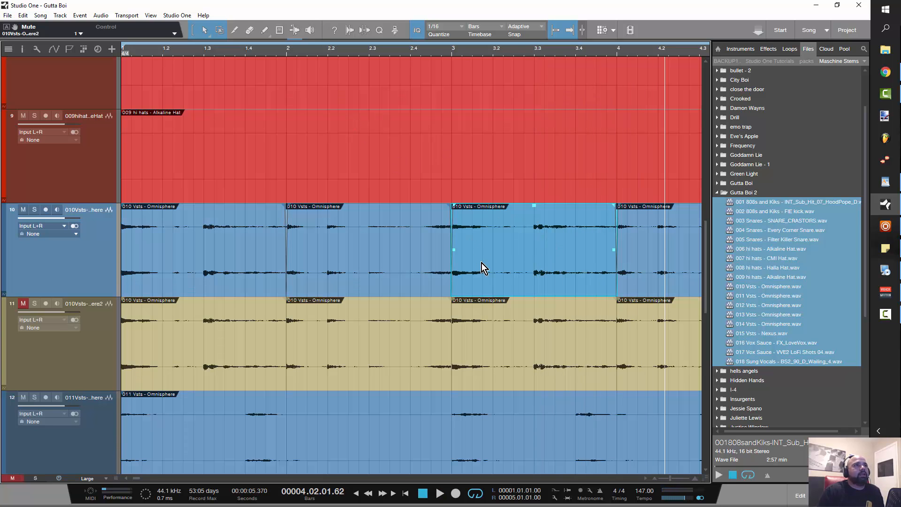
scroll(565, 51, up, 2)
scroll(565, 51, down, 5)
click(225, 256)
shift+click(260, 256)
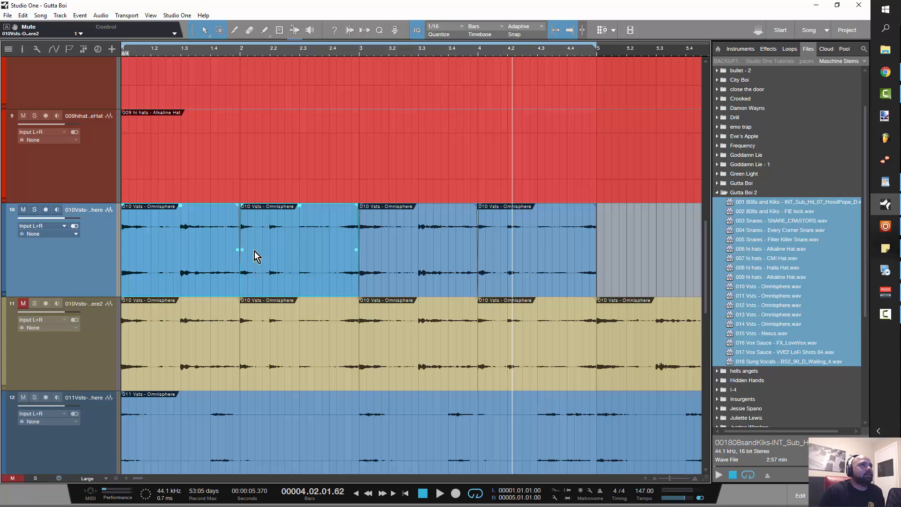
drag(238, 55, 253, 115)
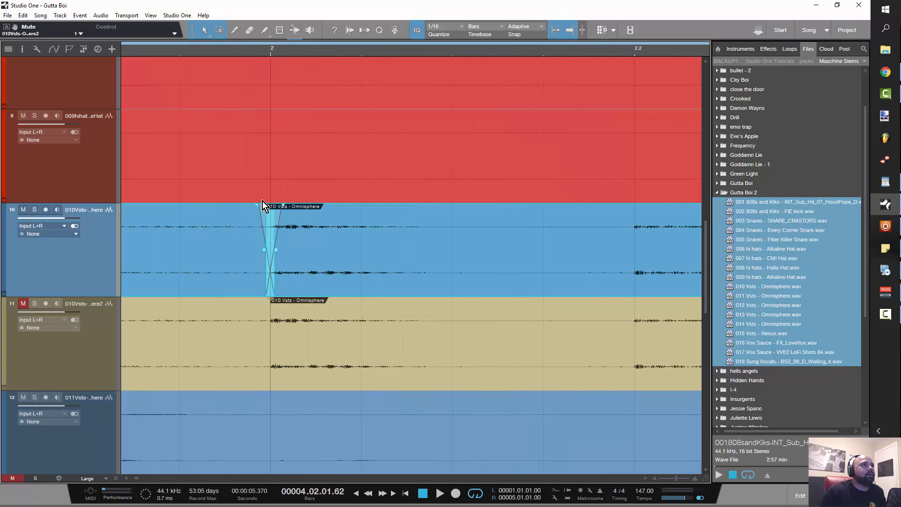
drag(256, 208, 237, 206)
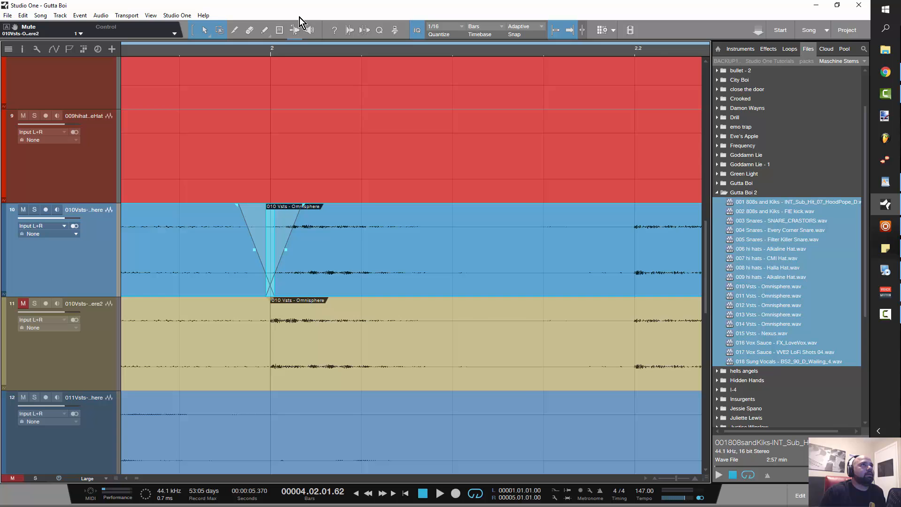
drag(280, 52, 310, 4)
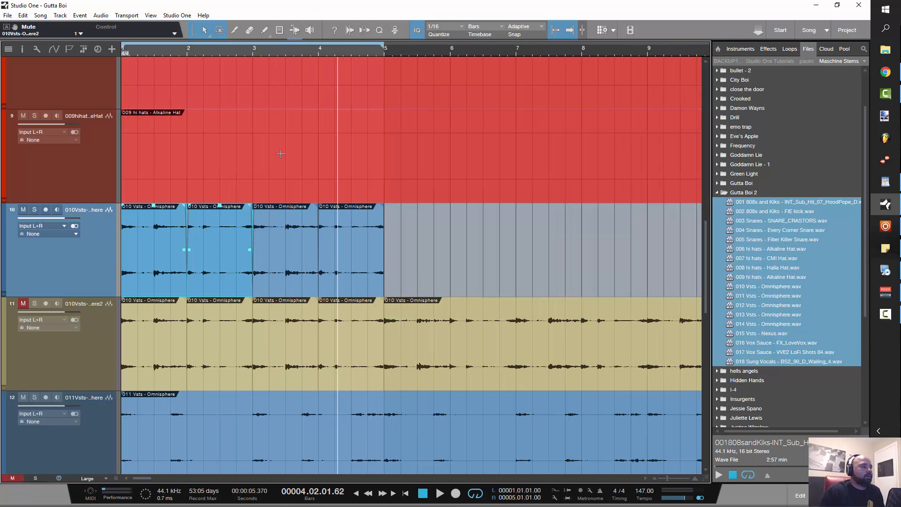
- Play the crossfaded events from the song start through bar 3 to hear the transitions
key(space)
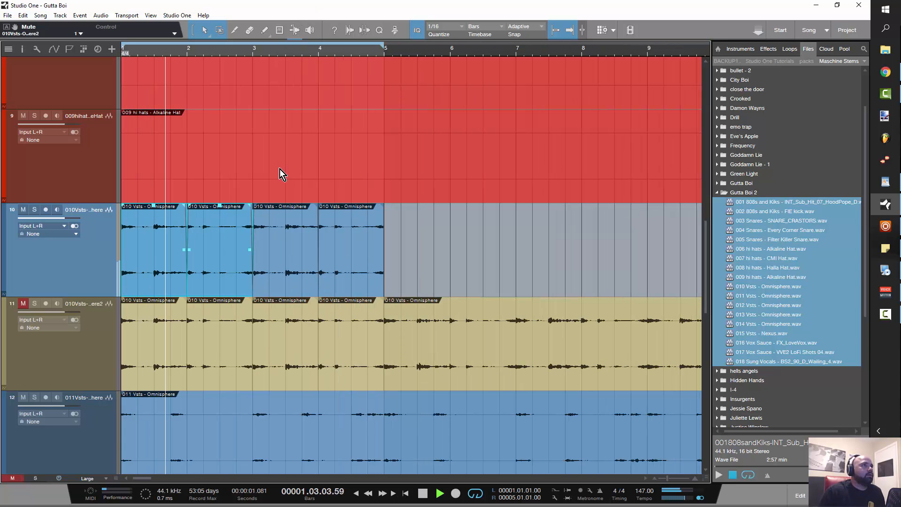
key(space)
key(comma)
key(space)
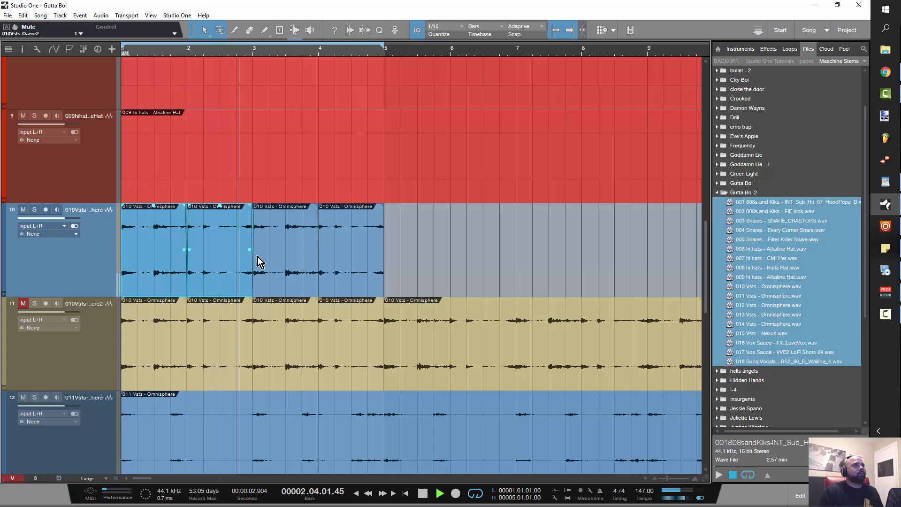
key(space)
- Select the bar 3 and bar 4 events on track 10 and lengthen both fades of their crossfade at bar 4
ctrl+scroll(318, 66, up, 5)
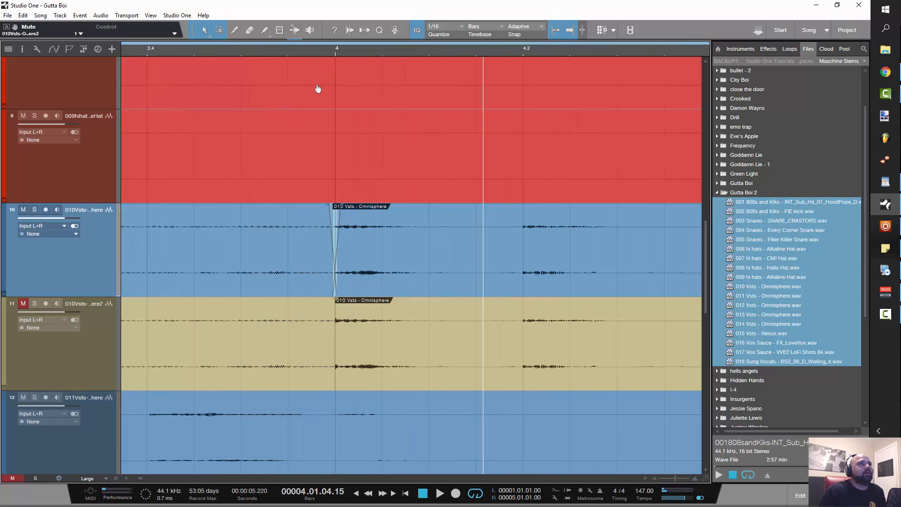
click(310, 253)
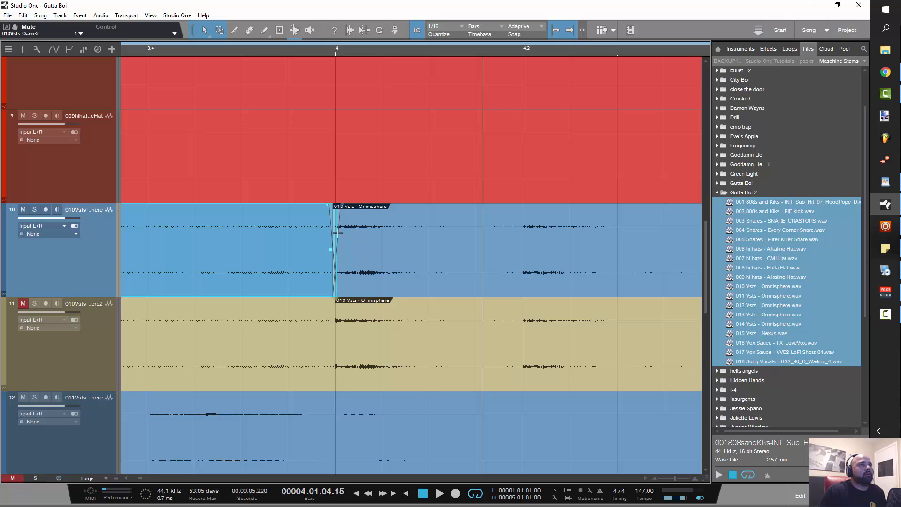
shift+click(410, 255)
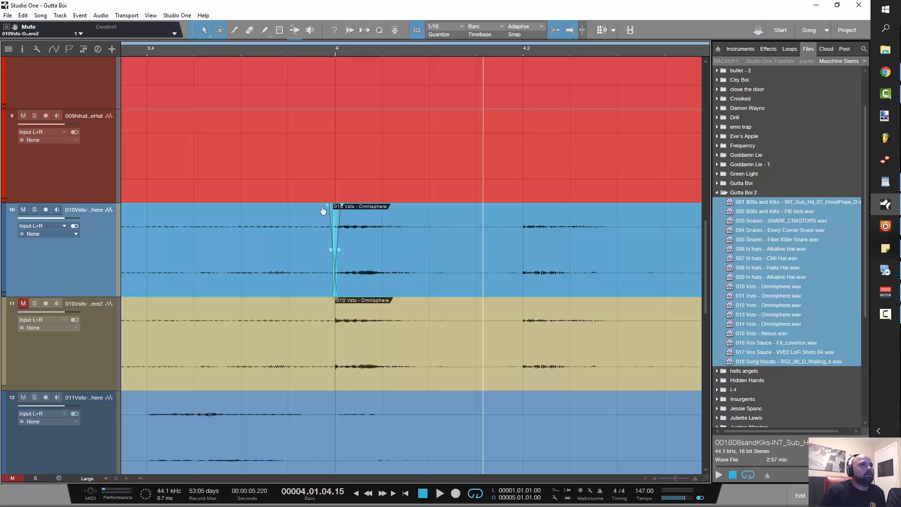
drag(328, 206, 311, 209)
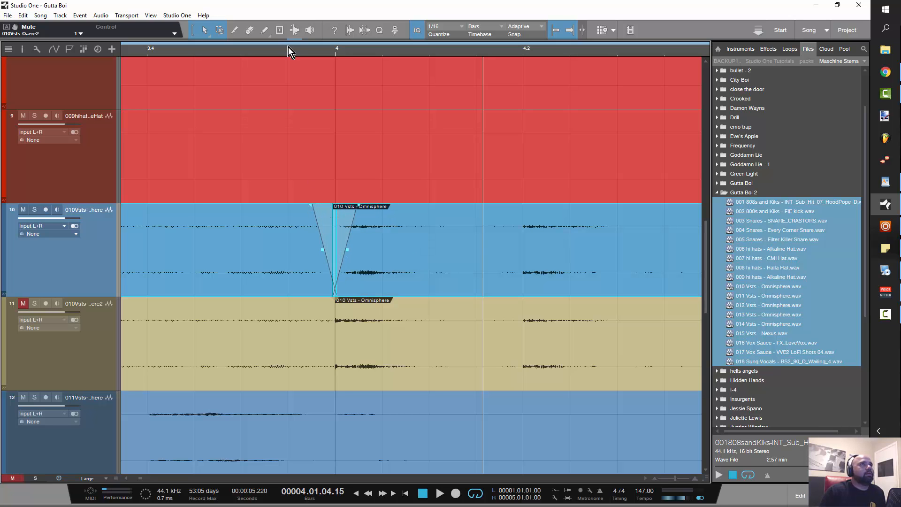
drag(288, 47, 279, 13)
- Play all four crossfaded Omnisphere bars from the song start as a loop, and deselect the events
key(comma)
key(space)
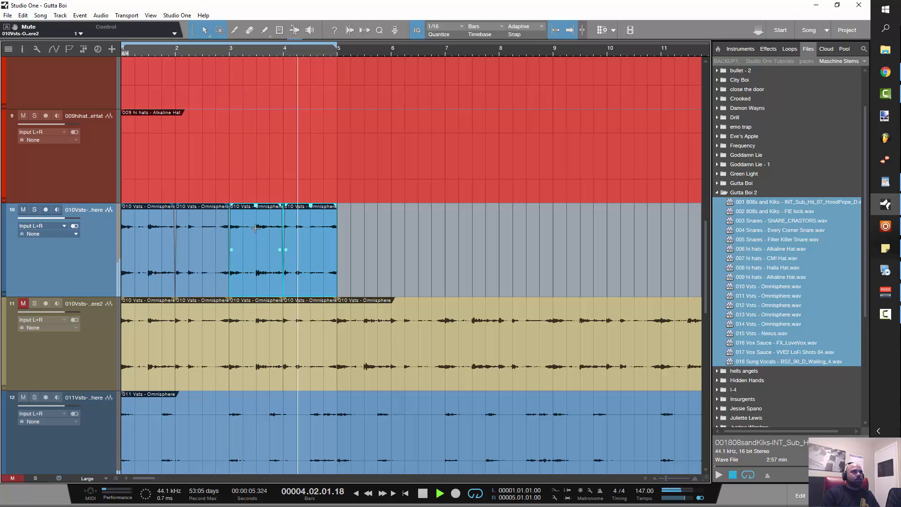
key(space)
click(346, 187)
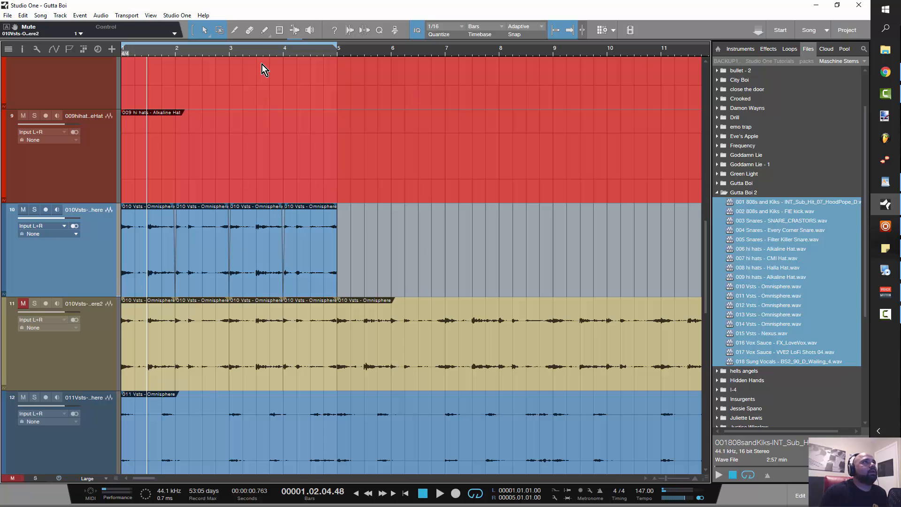
- Merge the four one-bar Omnisphere events on track 10 into a single audio part and play it back
key(w)
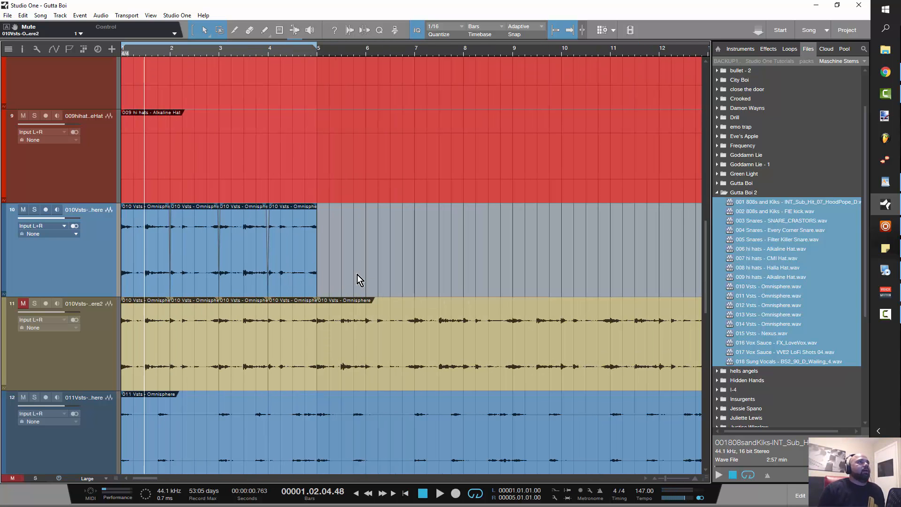
drag(368, 258, 105, 237)
drag(229, 54, 246, 34)
scroll(257, 206, down, 1)
scroll(257, 206, down, 1)
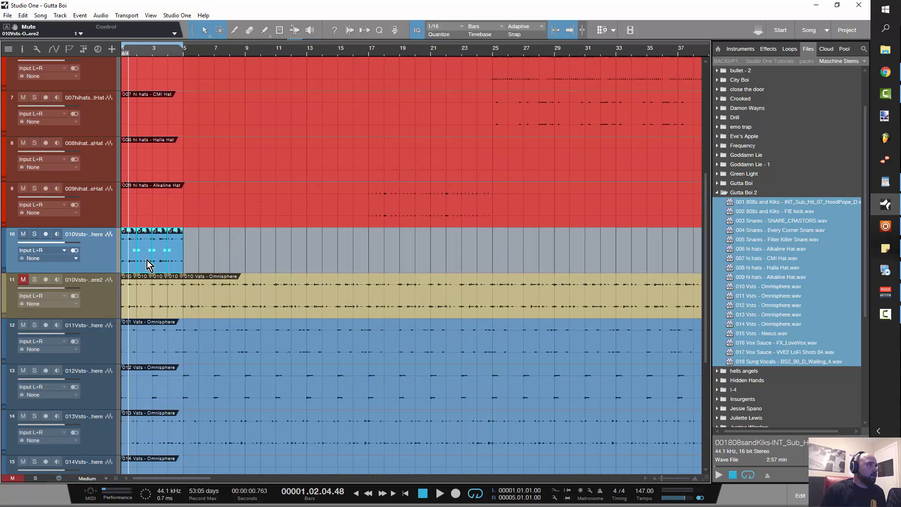
key(g)
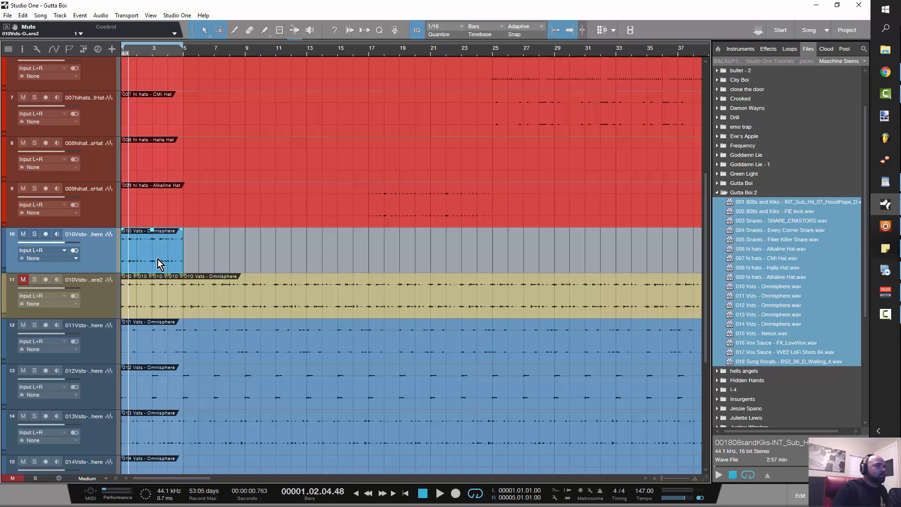
key(space)
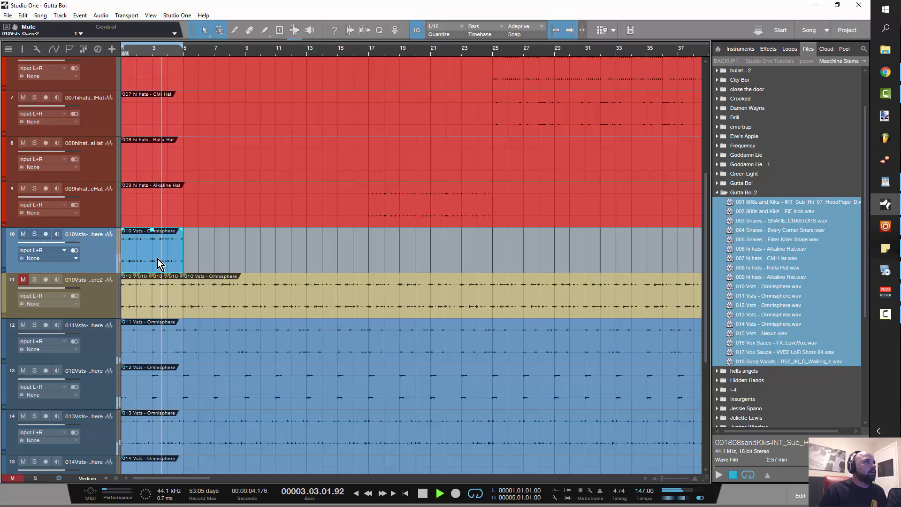
key(space)
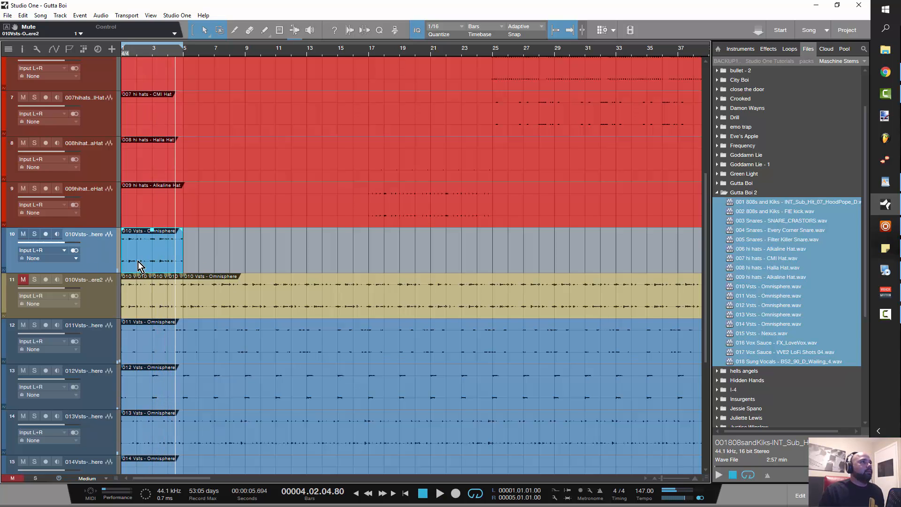
- Duplicate the four-bar Omnisphere part repeatedly along track 10 until it fills the song up to bar 41
drag(207, 55, 227, 49)
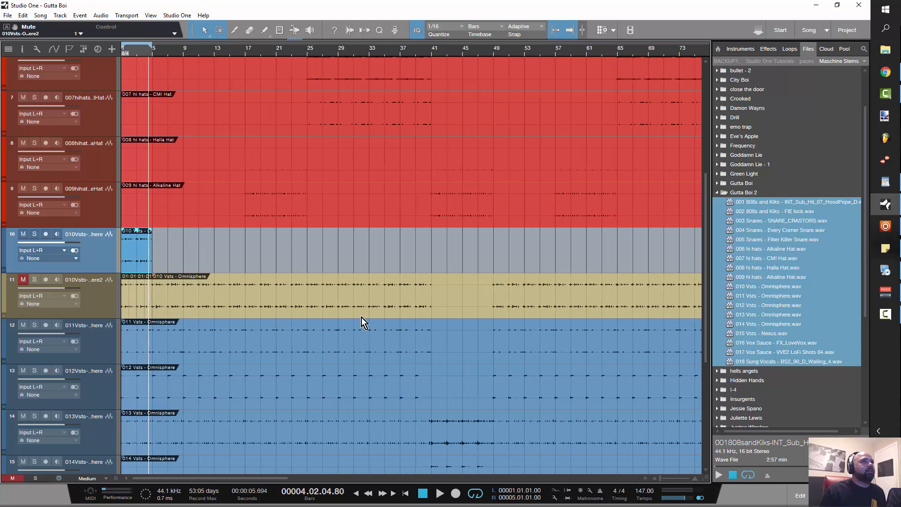
key(d)
key(d)
key(d)
key(d)
key(d)
key(d)
key(d)
key(d)
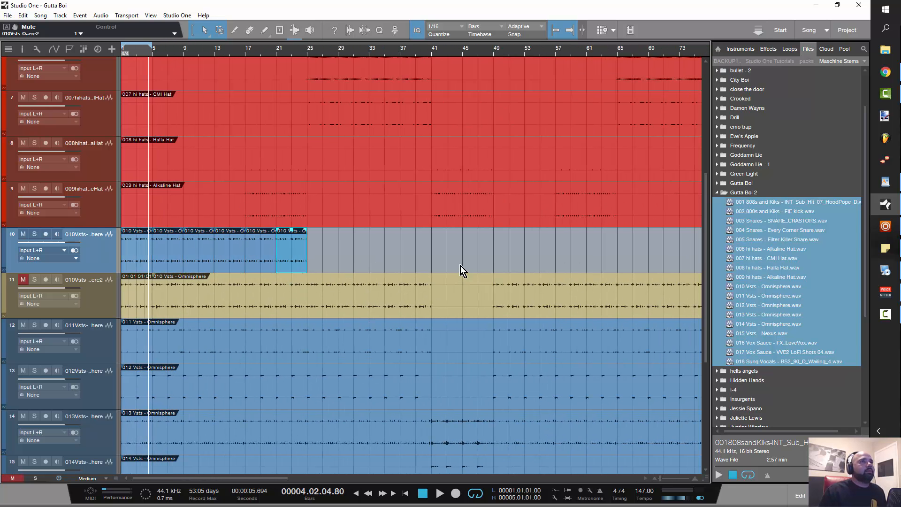
key(d)
- Copy the last four-bar part to bar 49 on track 10 and duplicate it repeatedly up to bar 81
drag(464, 55, 431, 43)
drag(272, 255, 320, 256)
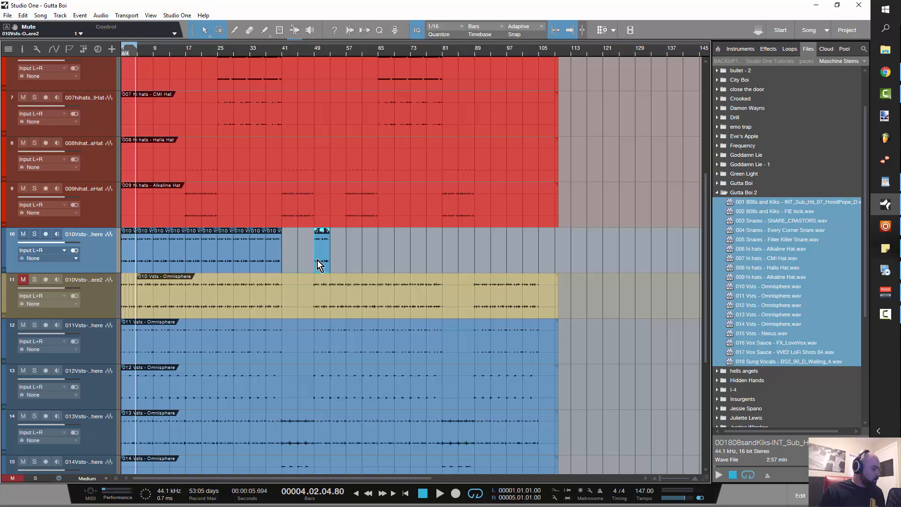
key(d)
key(d)
key(d)
key(d)
key(d)
key(d)
key(d)
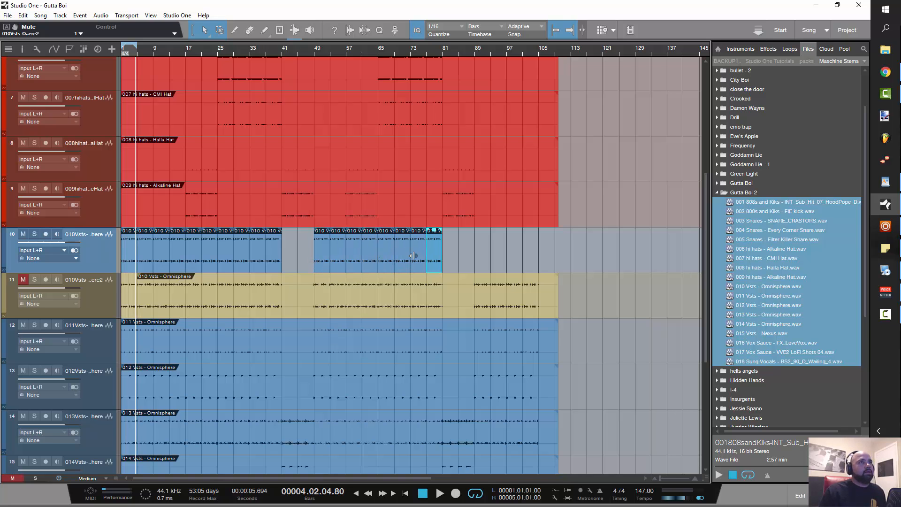
- Copy the last four-bar part to bar 89 on track 10 and duplicate it up to bar 105
click(480, 260)
drag(432, 258, 480, 257)
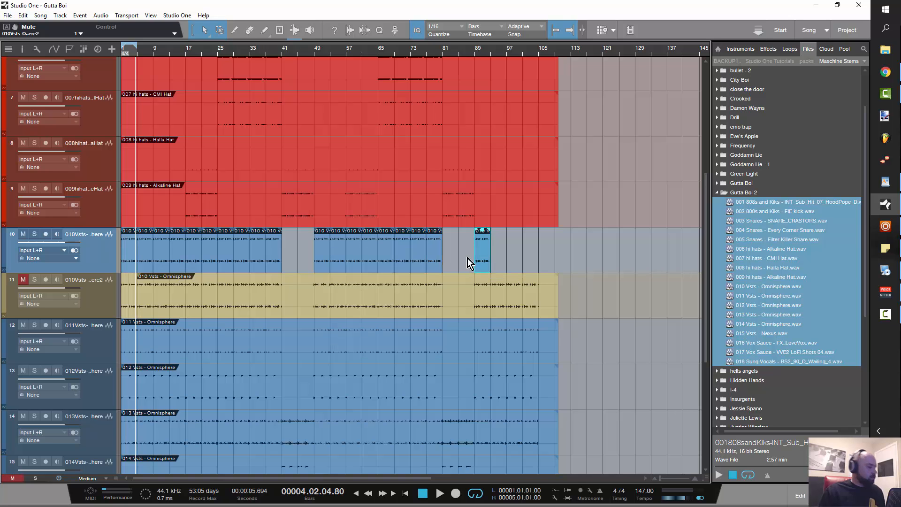
key(d)
key(d)
key(d)
click(621, 272)
- Remove the muted backup Omnisphere track, track 11, from the song
click(105, 300)
right_click(105, 300)
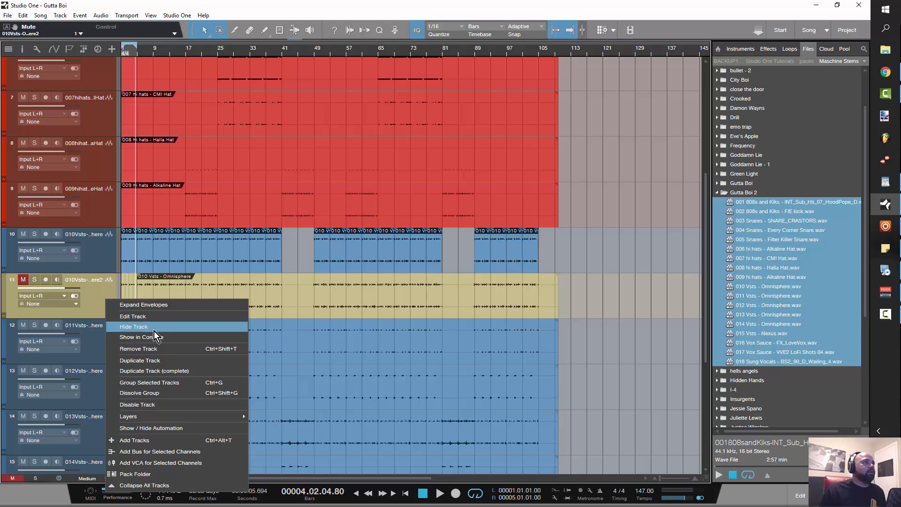
click(175, 348)
- Bounce all the Omnisphere parts on track 10 into one continuous audio event and play it from the song start
drag(556, 256, 86, 242)
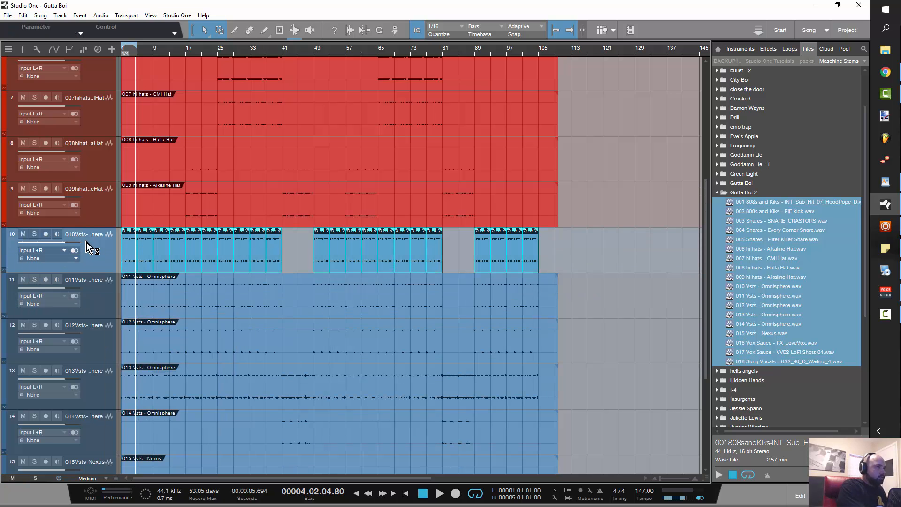
key(ctrl+b)
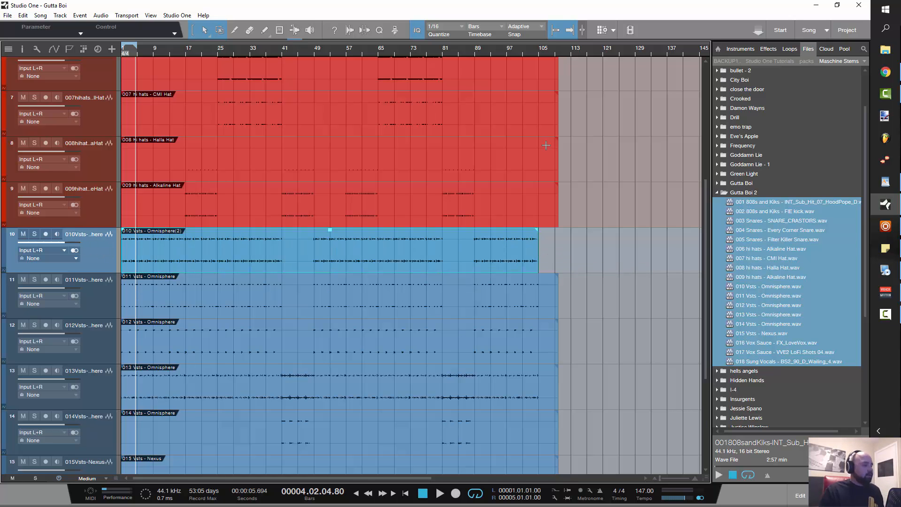
key(comma)
key(space)
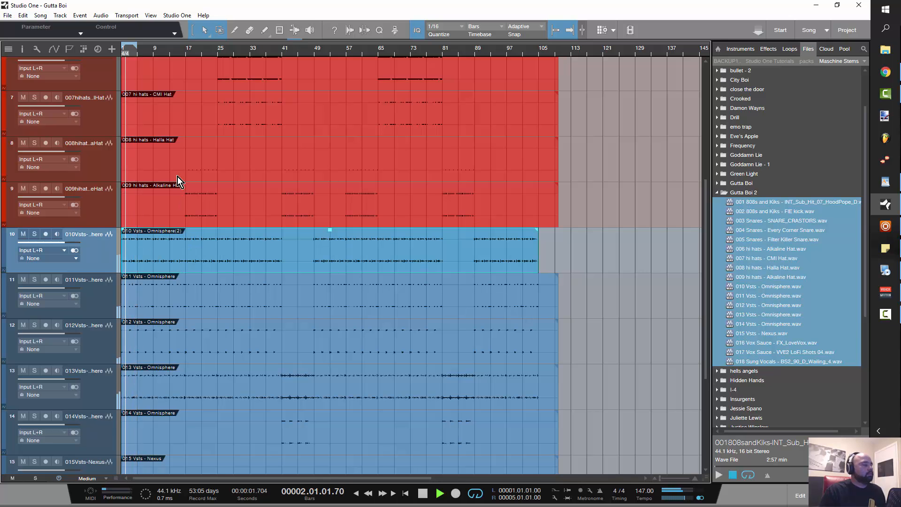
key(space)
- Place the playhead at bar 39 and set the loop range from bar 1 to bar 109
drag(138, 50, 272, 50)
click(272, 50)
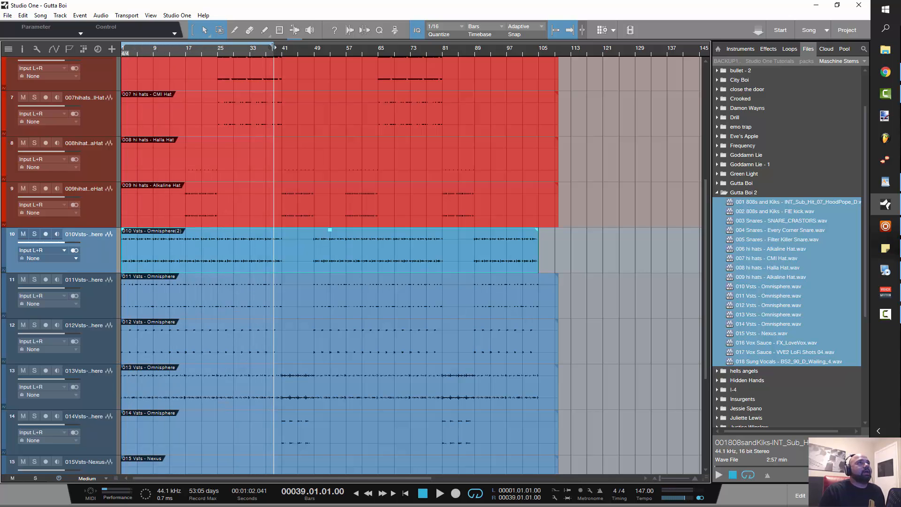
drag(554, 65, 555, 65)
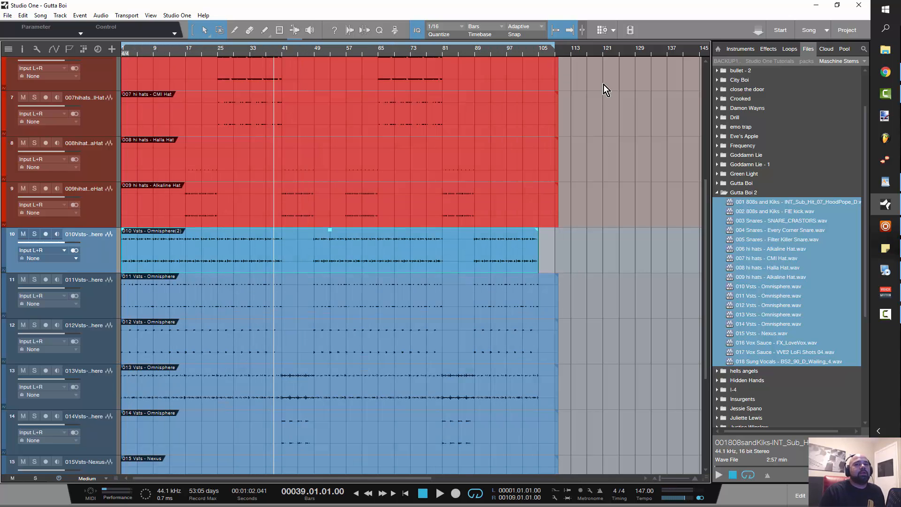